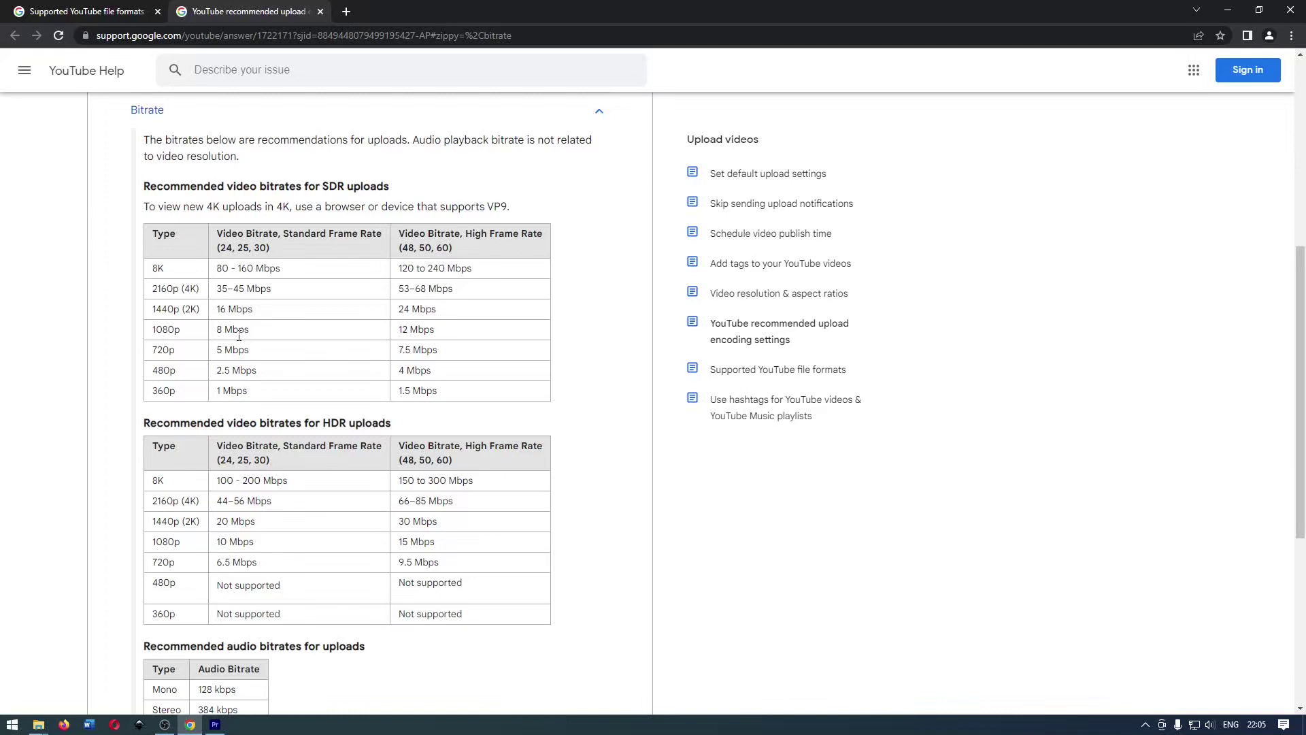
Check YouTube's recommended SDR bitrates for 1080p uploads at standard and high frame rates.
drag(219, 332, 256, 339)
drag(400, 330, 456, 337)
click(455, 337)
click(39, 724)
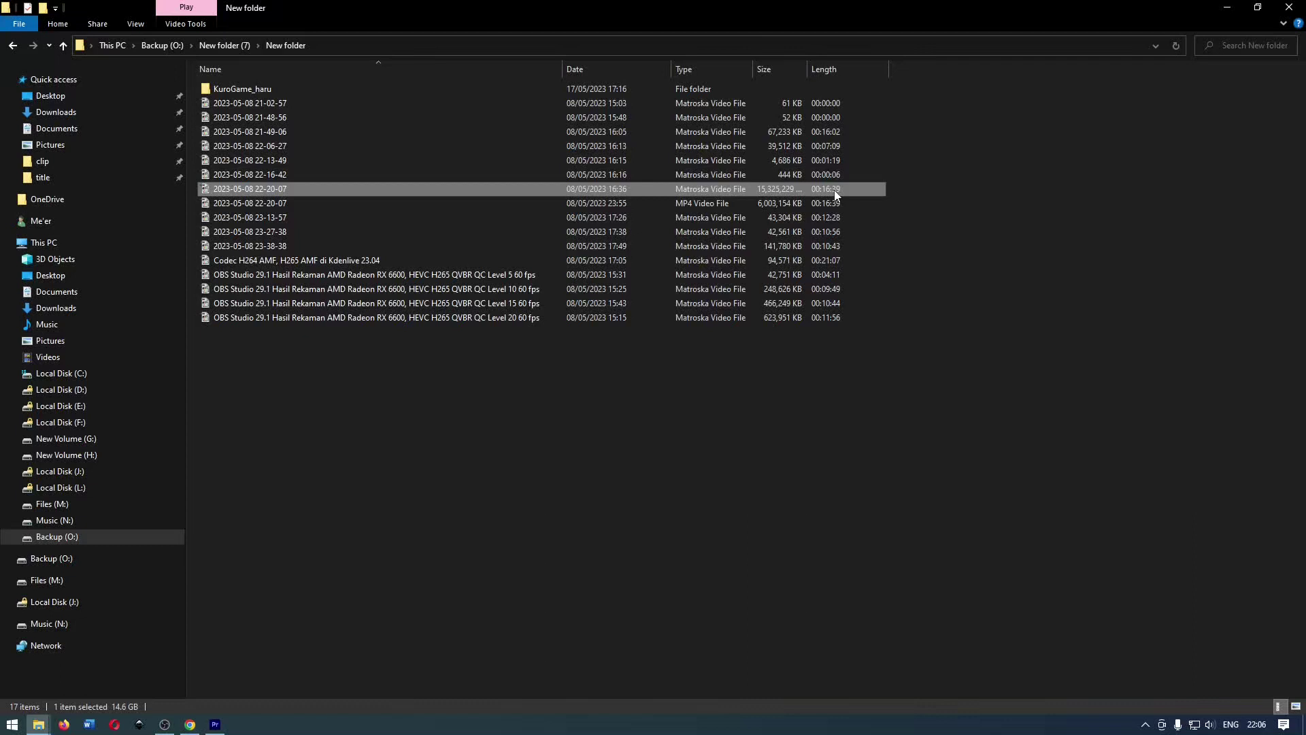
right_click(354, 194)
click(410, 461)
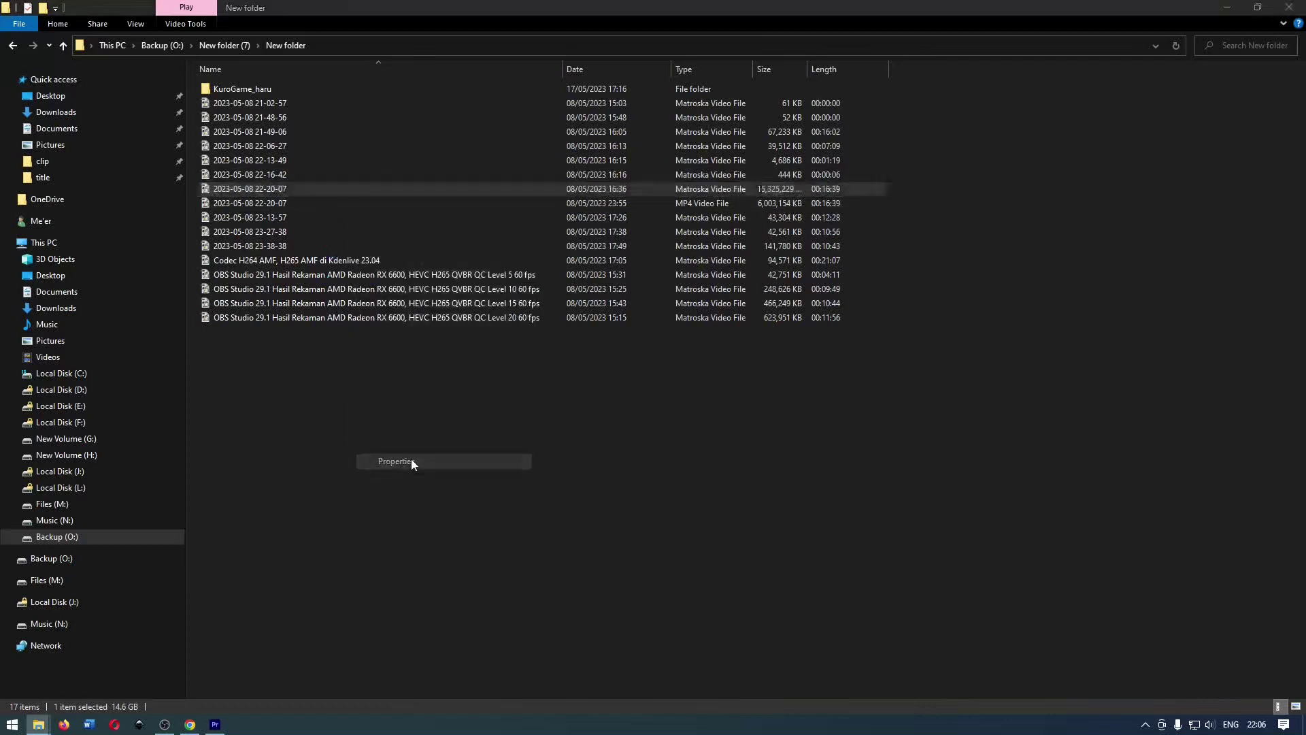
click(442, 226)
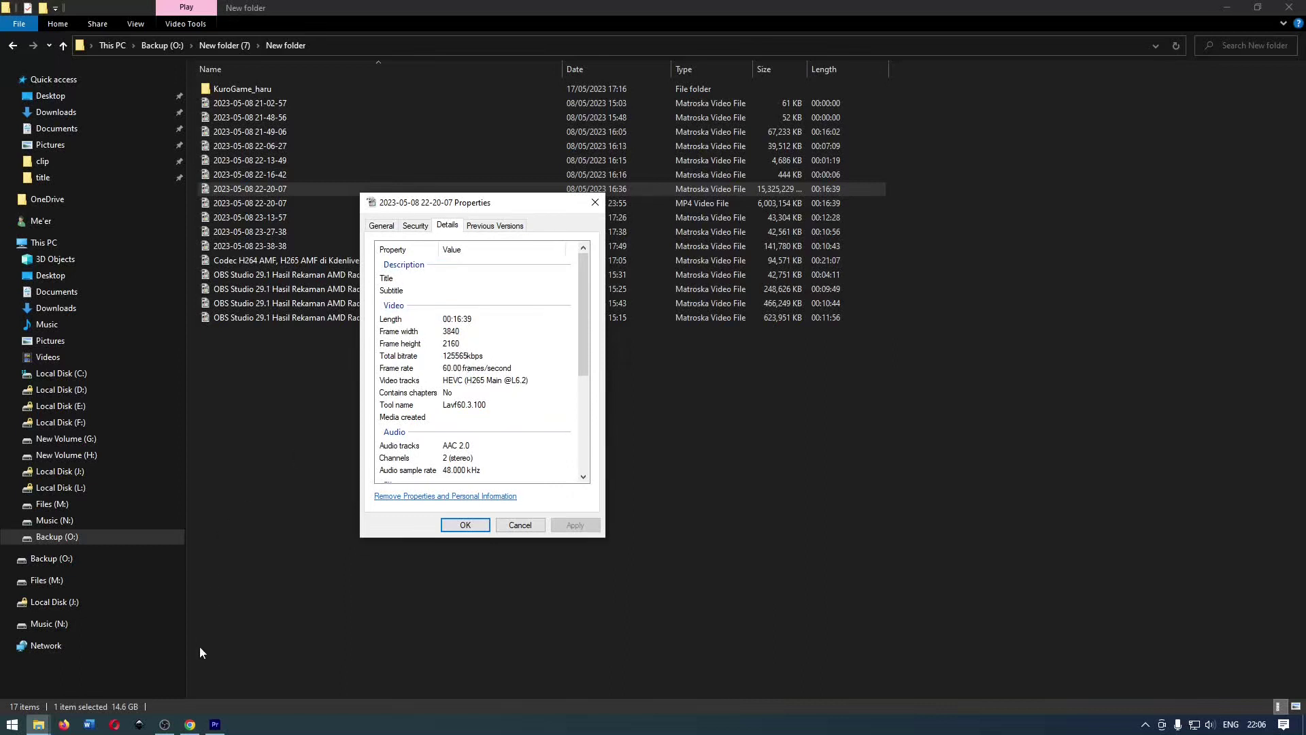
click(192, 723)
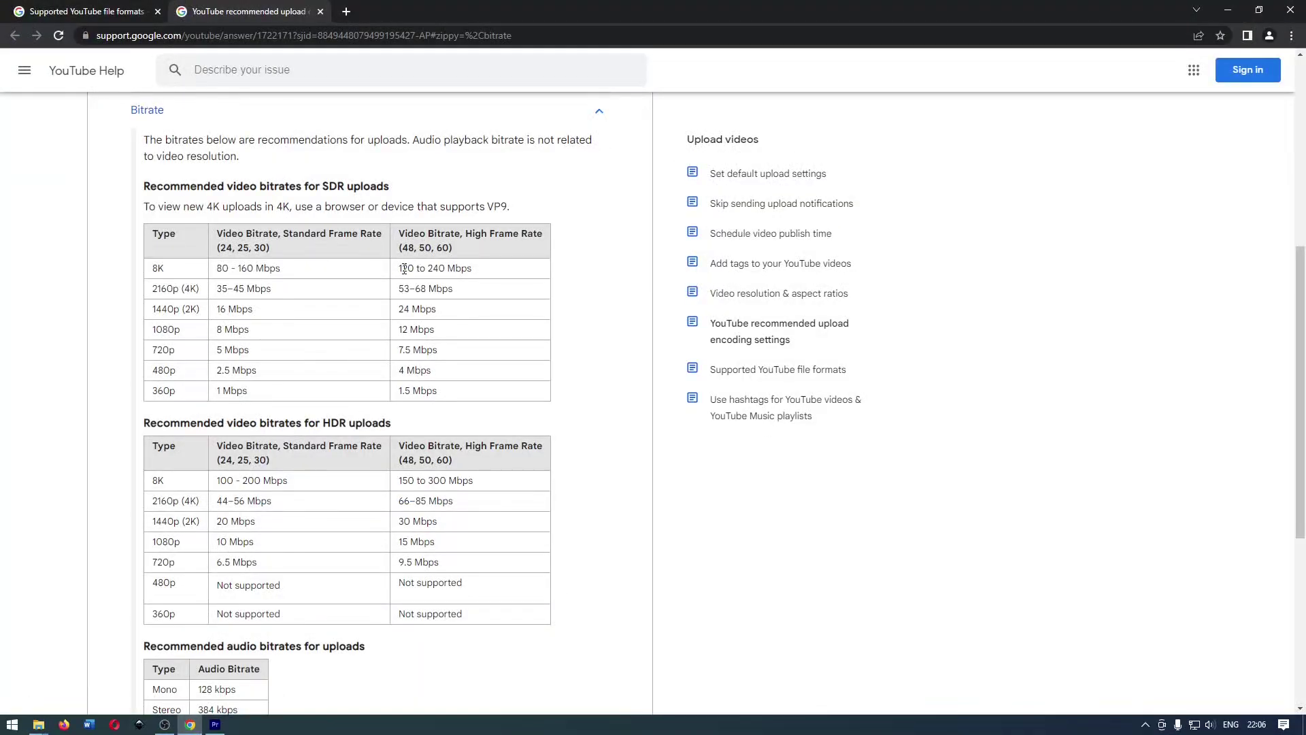
key(alt+Tab)
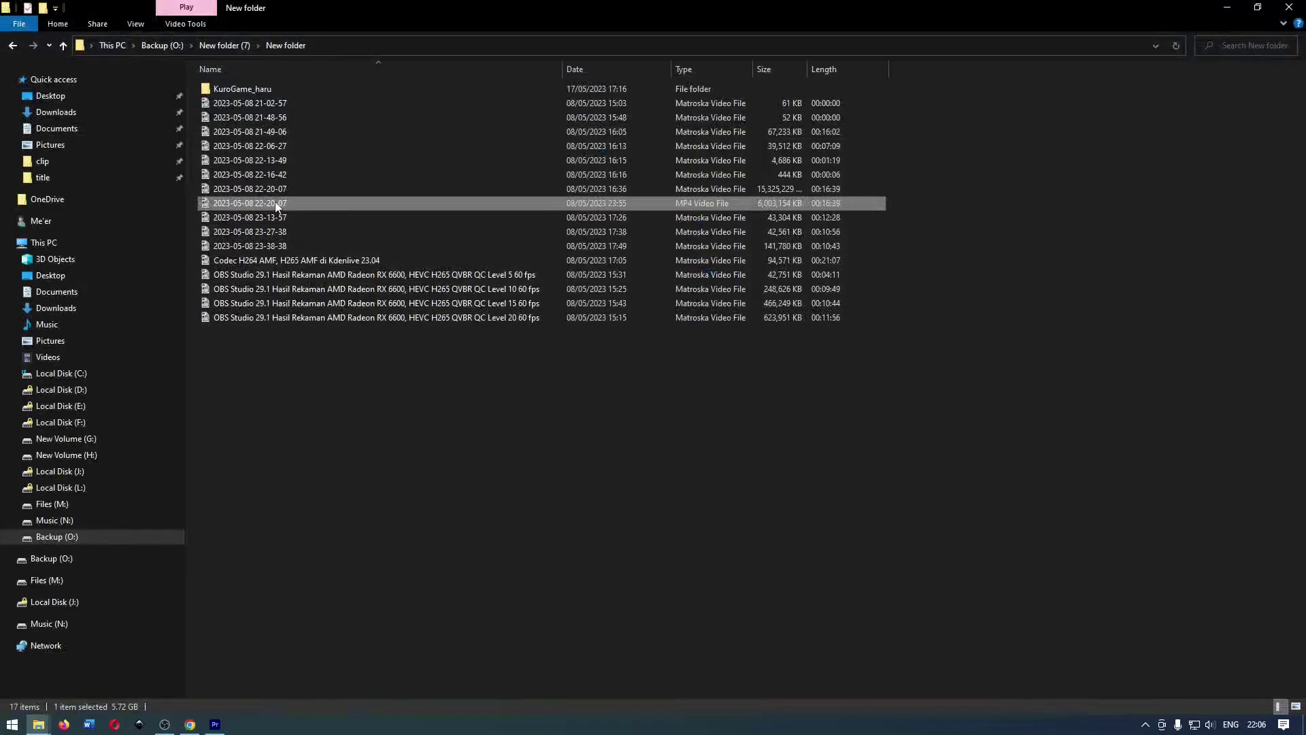
right_click(276, 204)
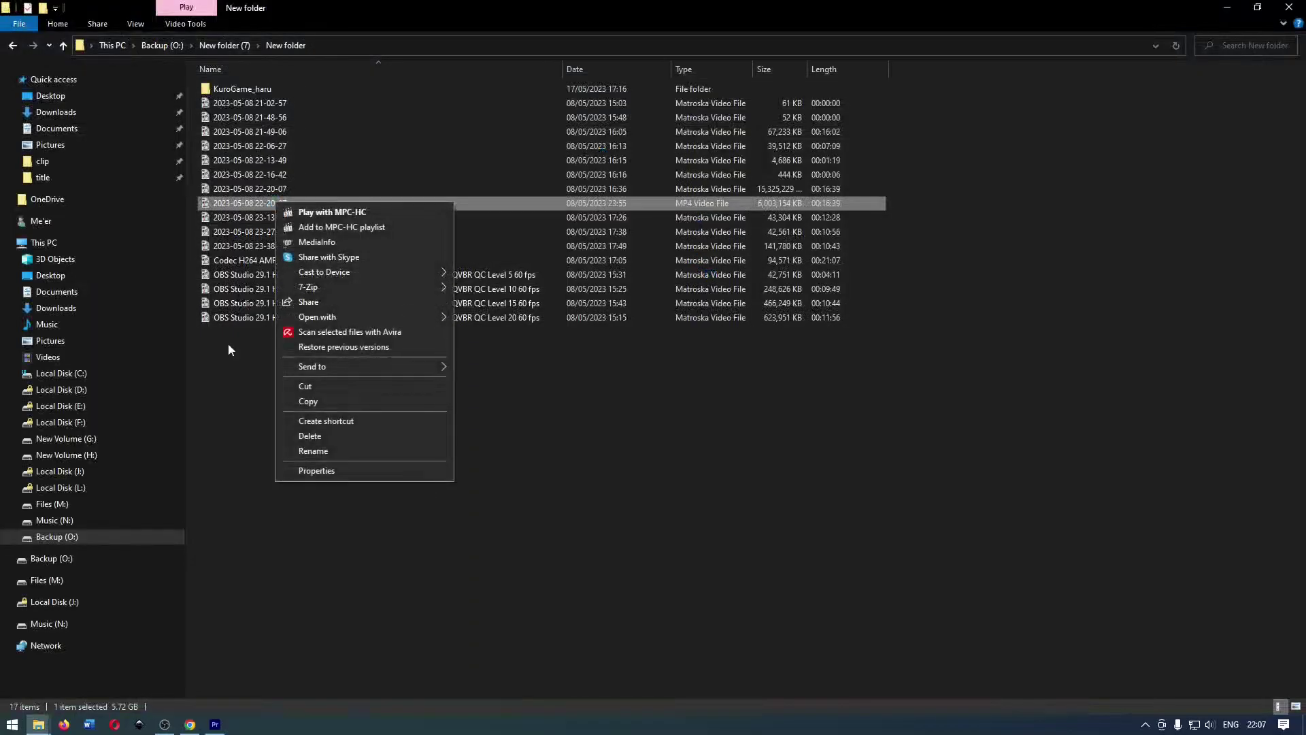
click(314, 471)
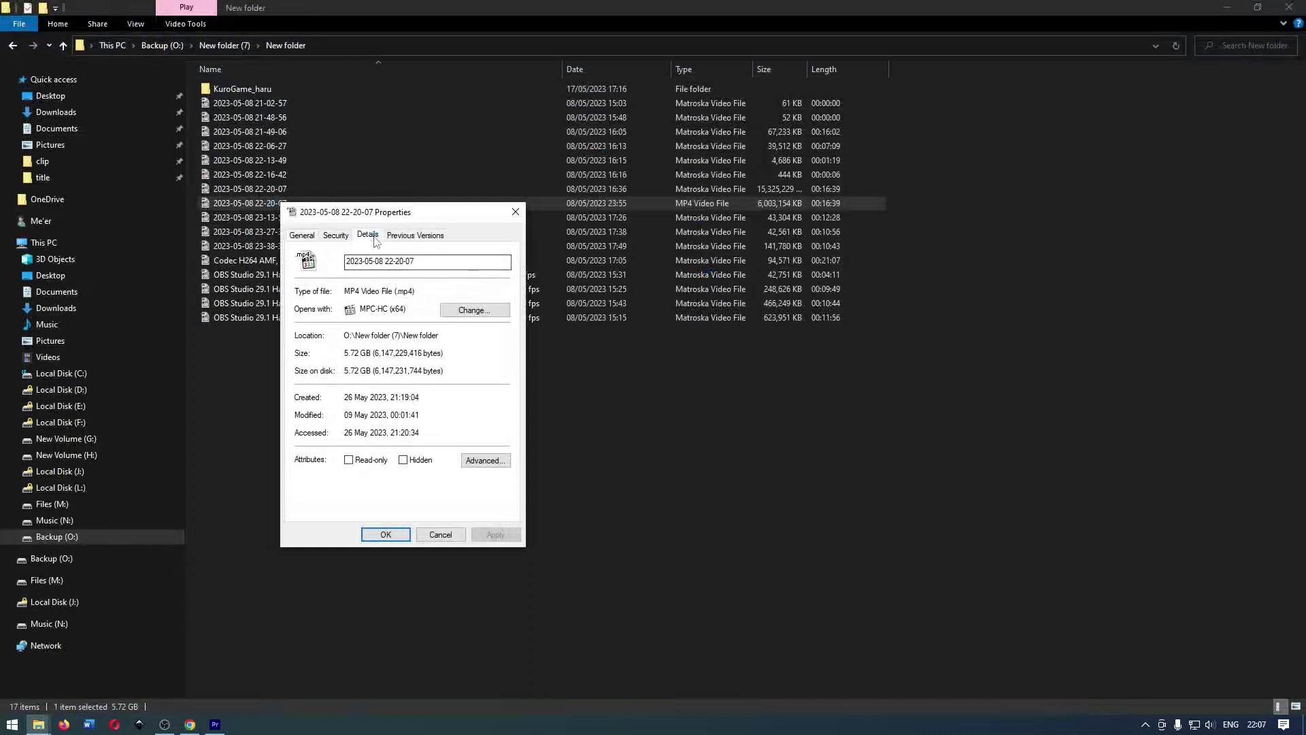
click(368, 235)
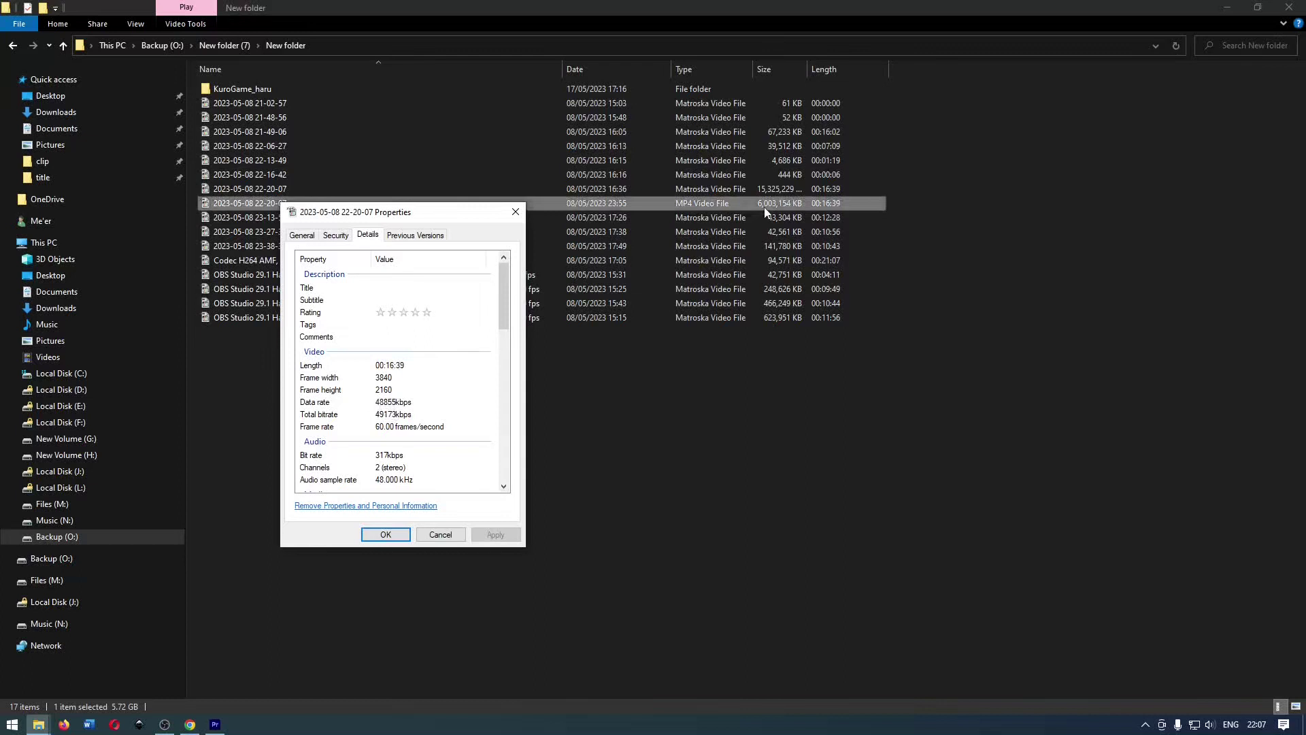
click(448, 536)
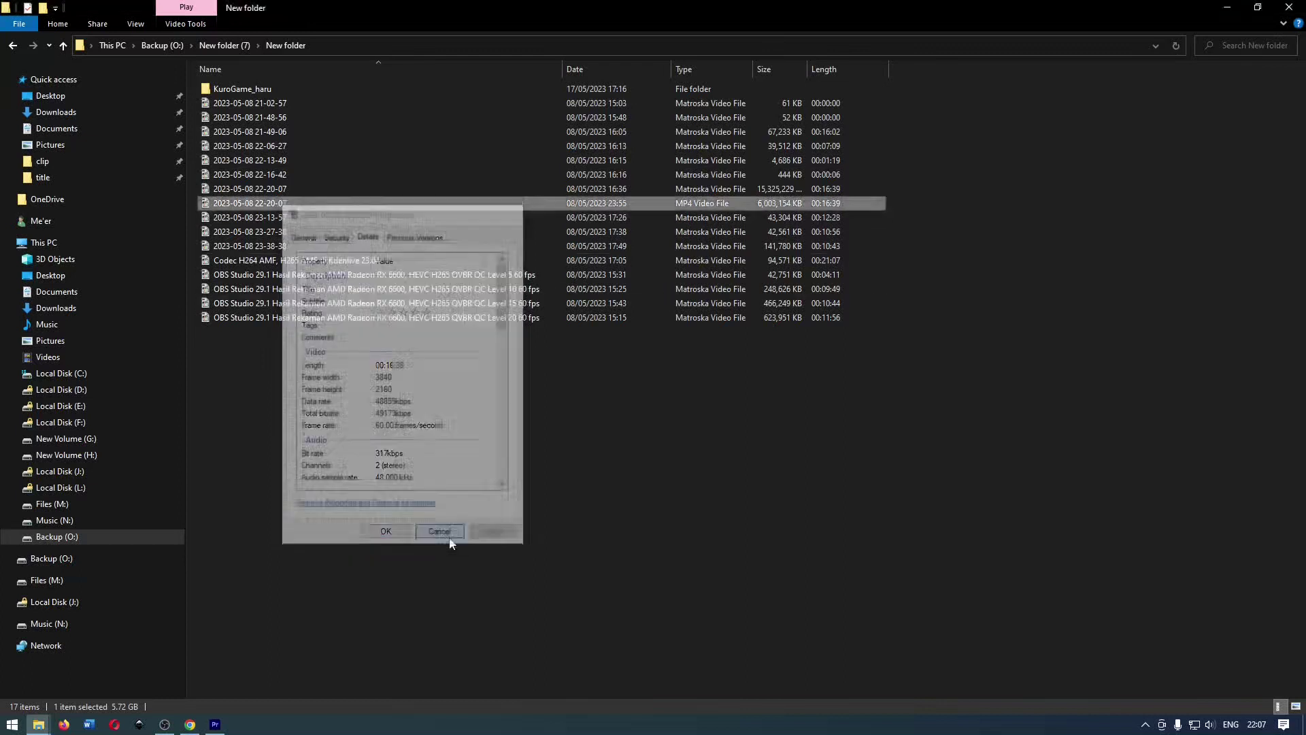
mouse_move(190, 723)
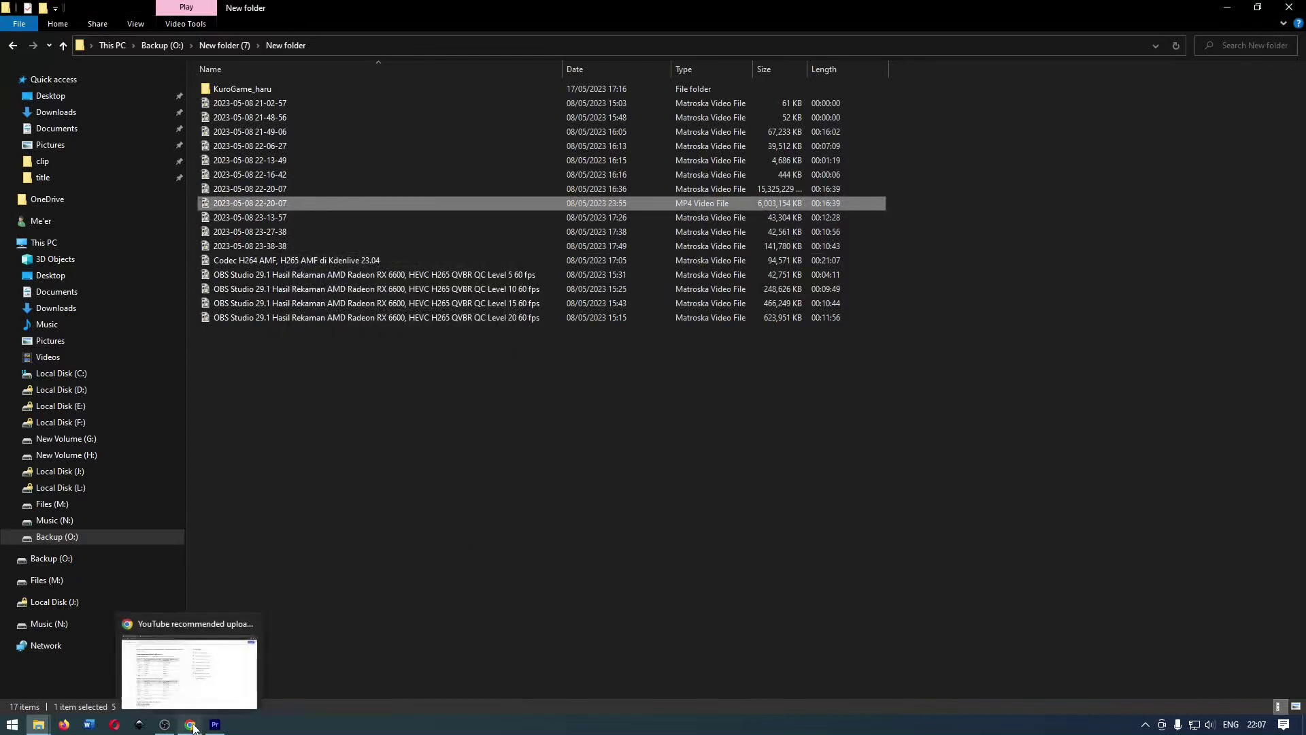
click(208, 653)
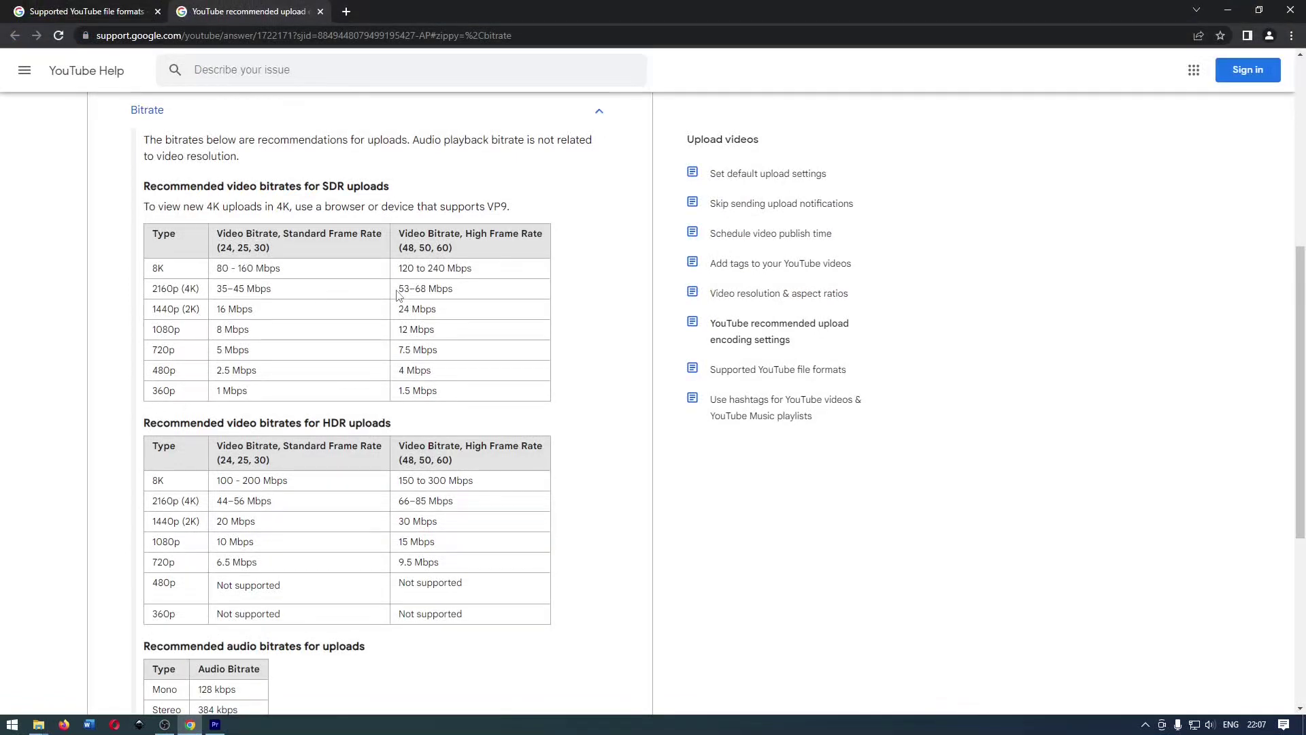
Switch to Premiere Pro and open the sequence's export settings with the complete set of video options expanded.
click(215, 724)
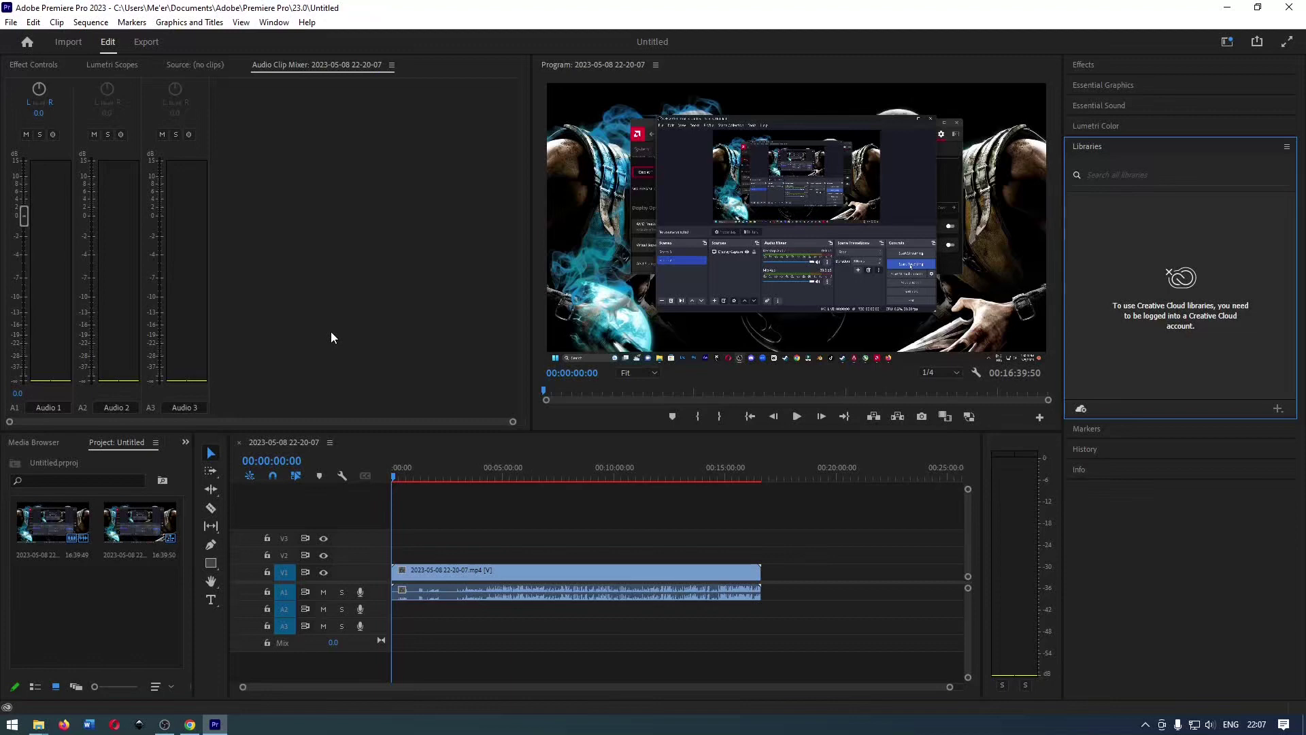
click(146, 42)
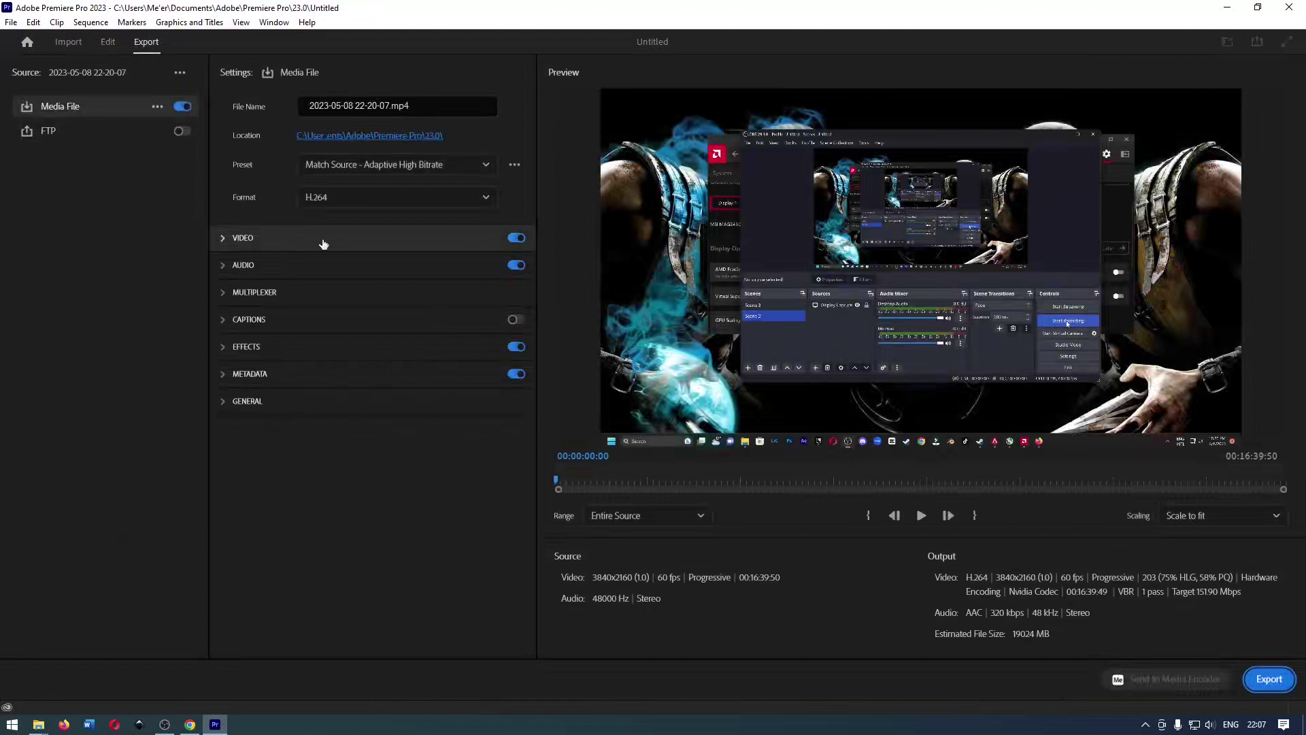
click(324, 245)
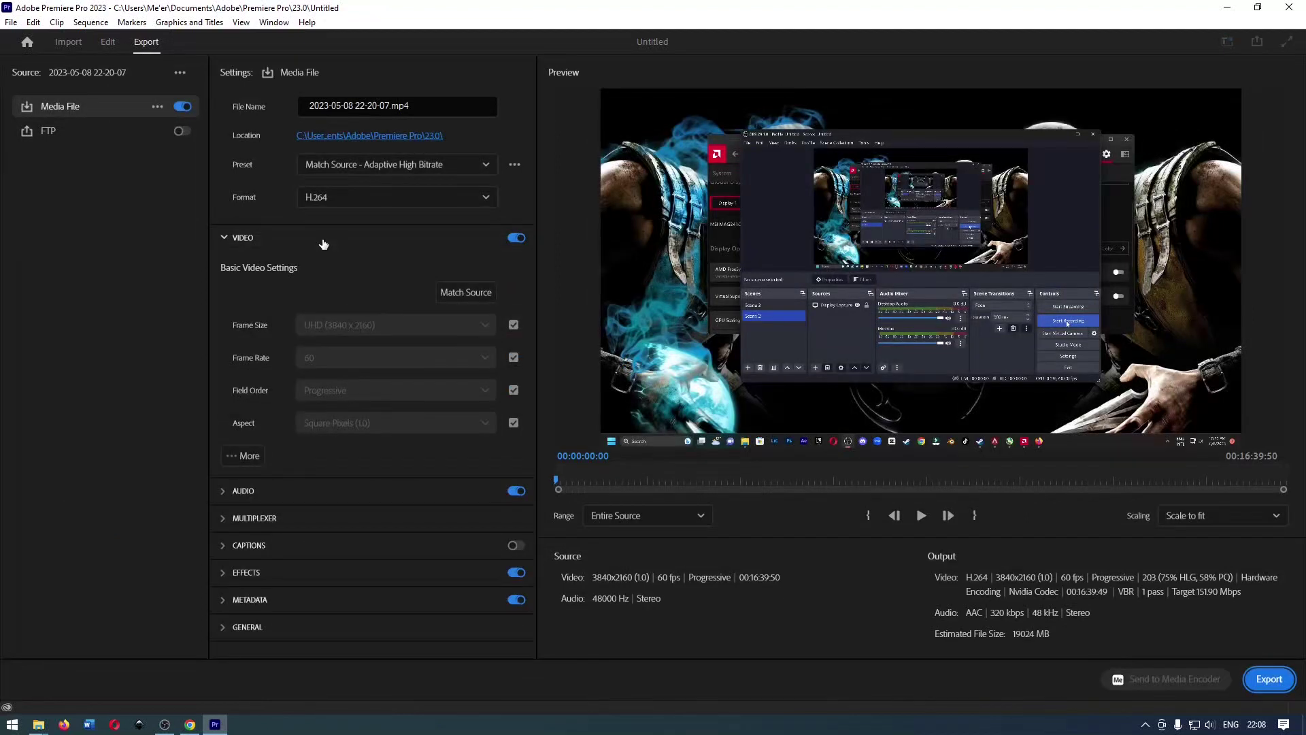
click(253, 455)
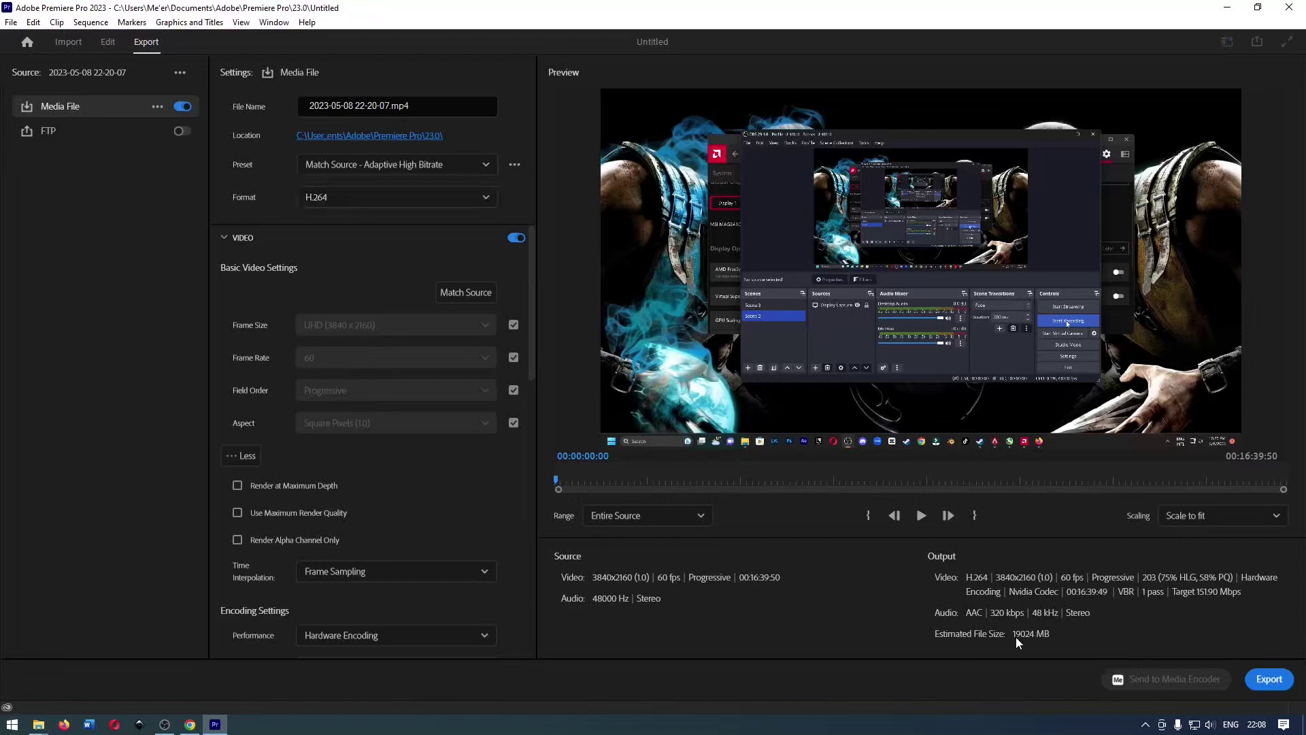
Change the export format to HEVC (H.265).
click(394, 198)
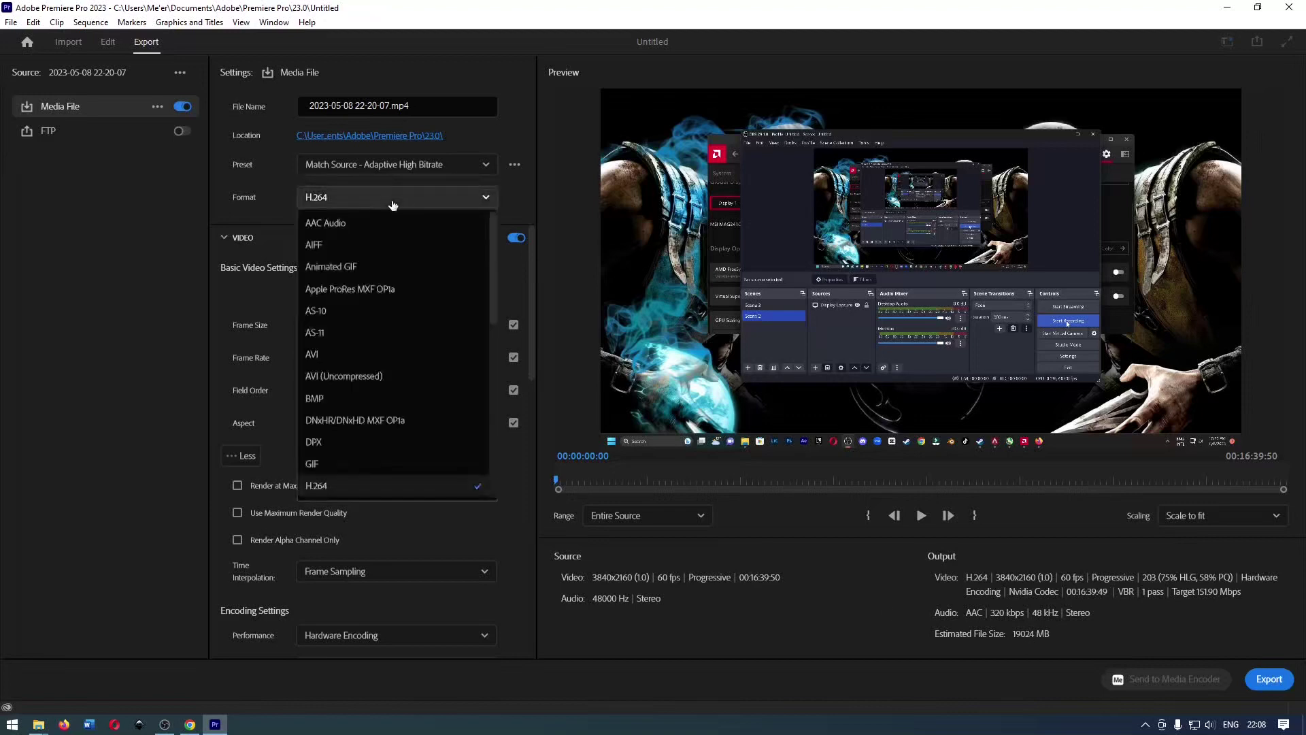
scroll(389, 349, down, 3)
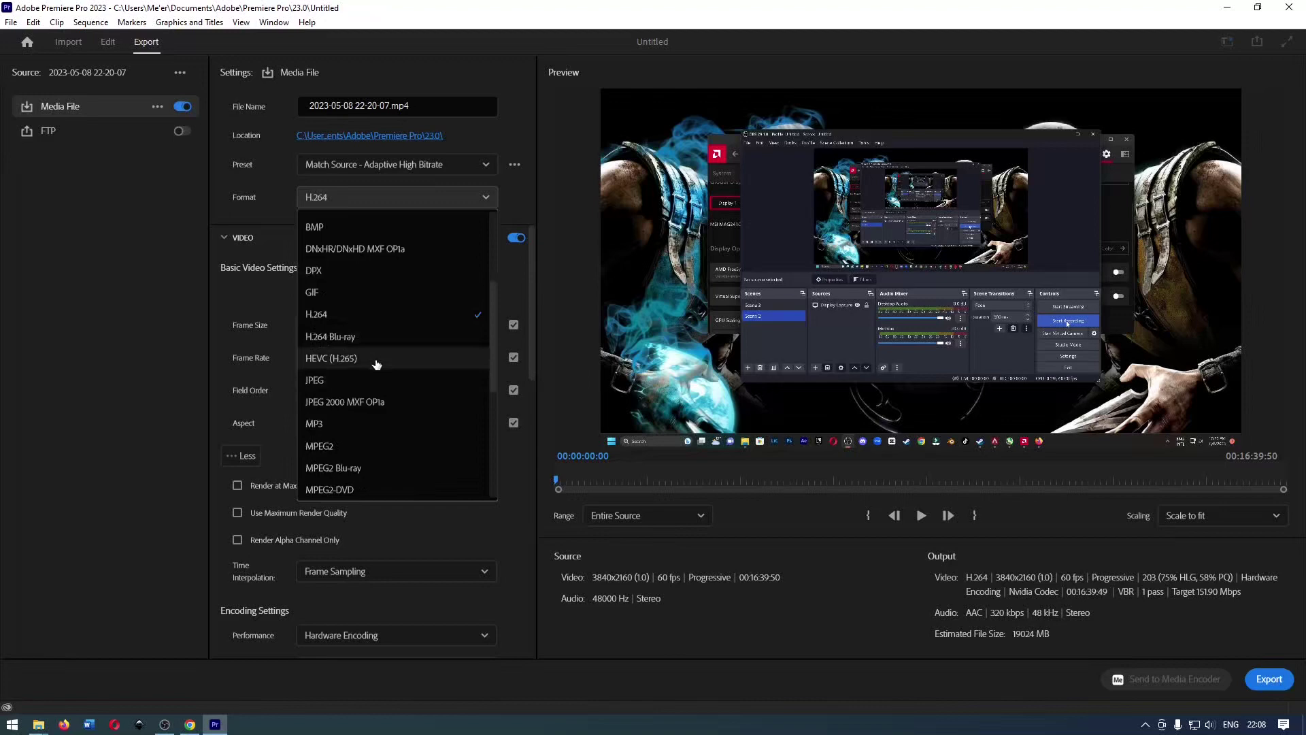
click(376, 360)
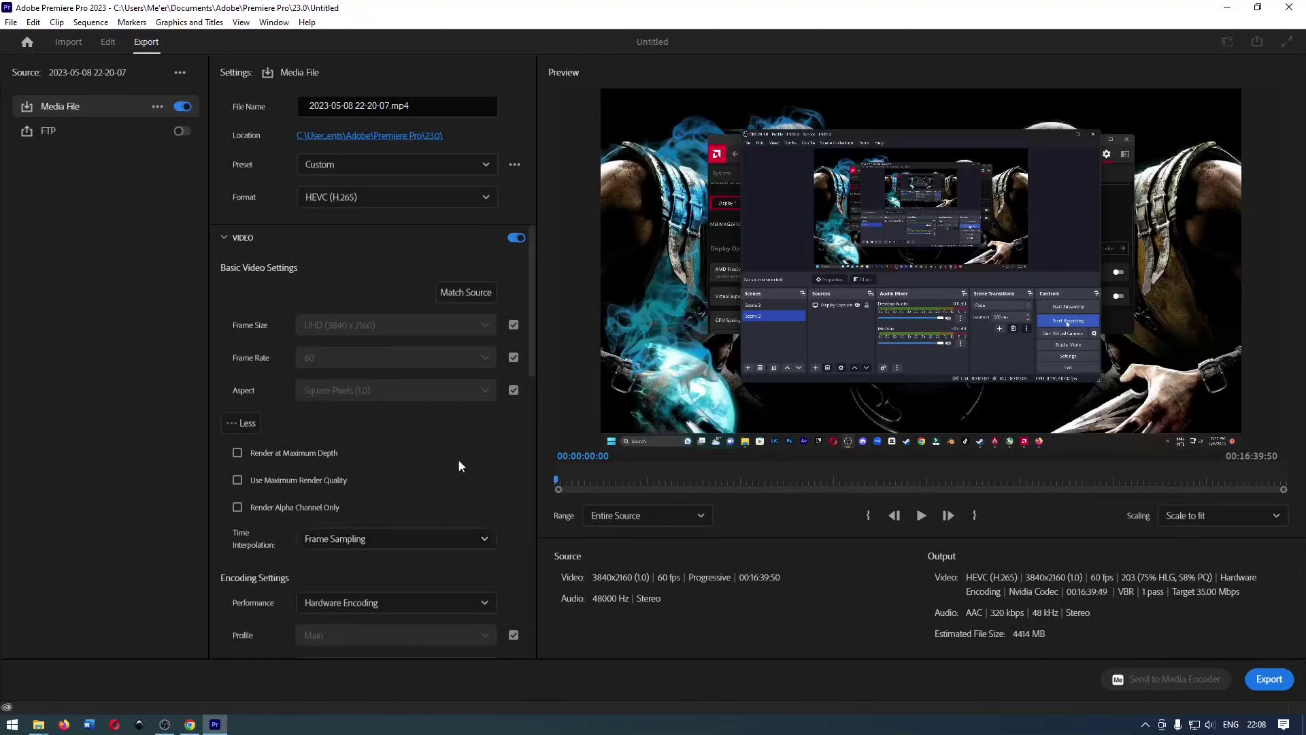
Check YouTube's recommended 2160p bitrate in Chrome and raise the target bitrate in Premiere Pro to 40 Mbps.
scroll(500, 457, down, 10)
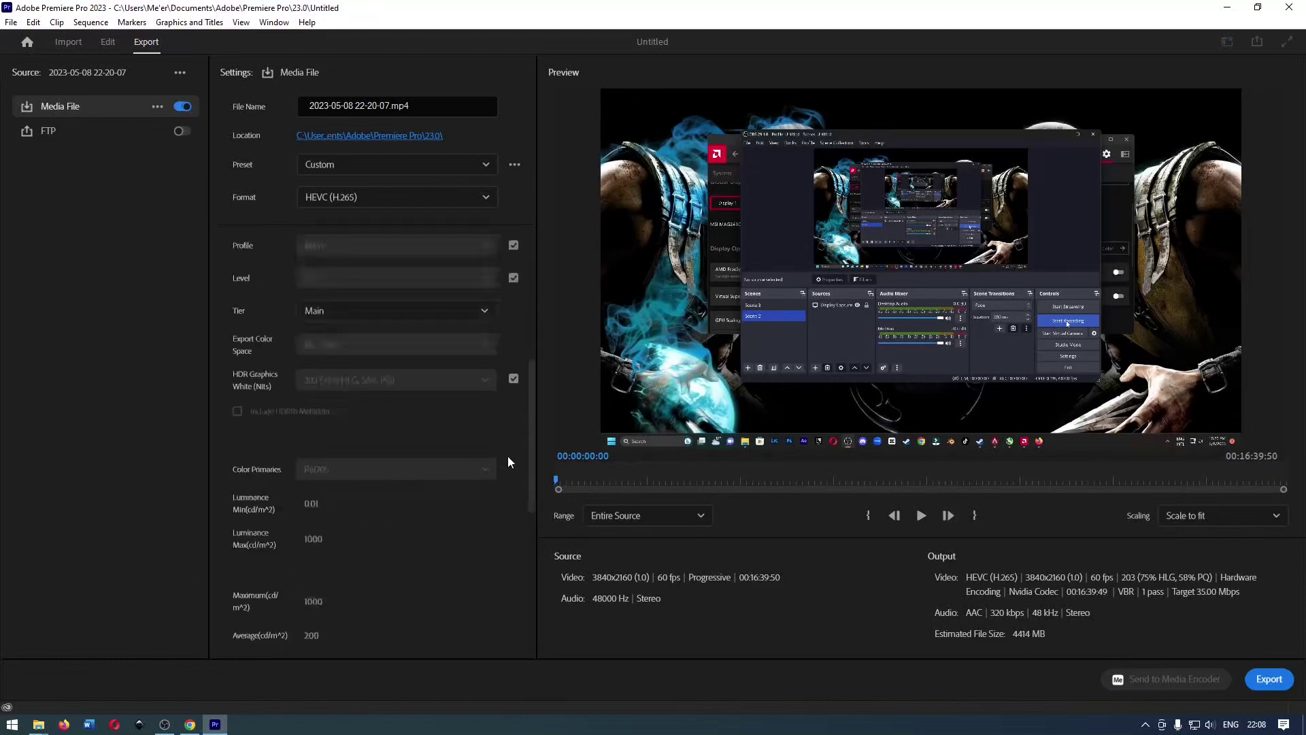
scroll(508, 457, down, 4)
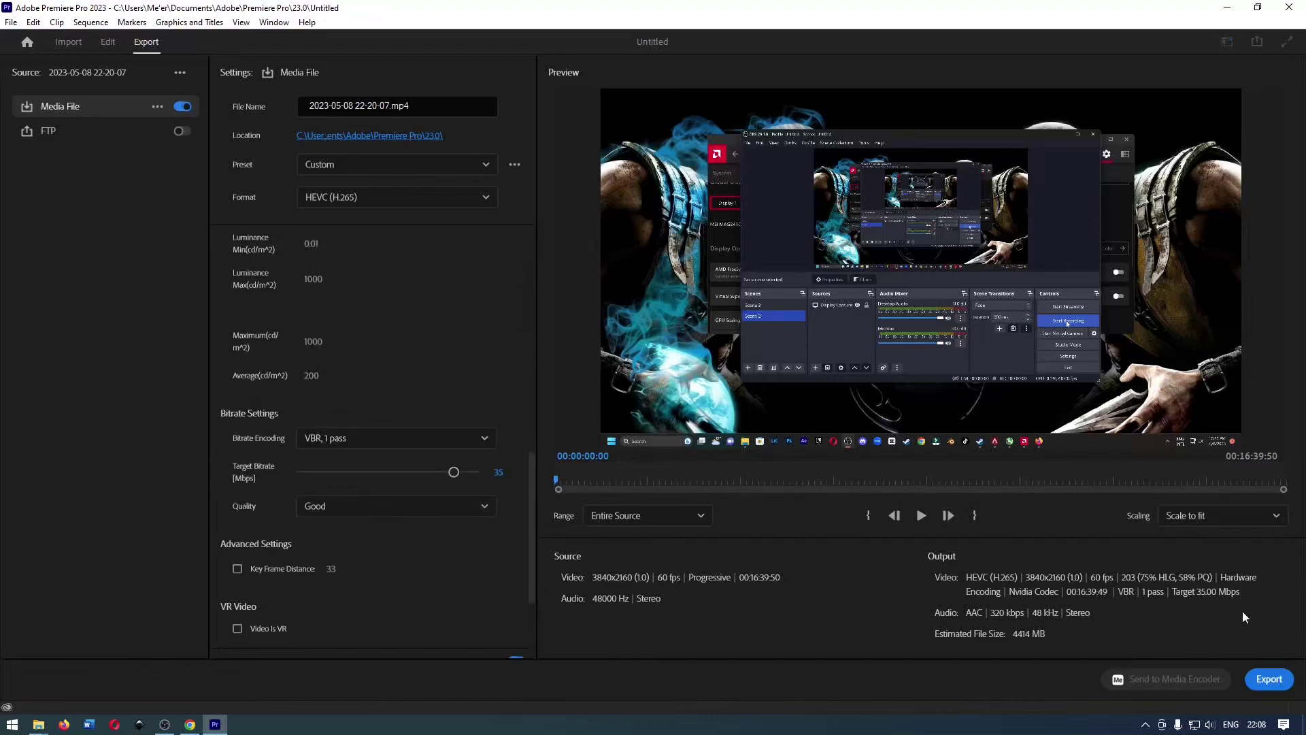
click(191, 726)
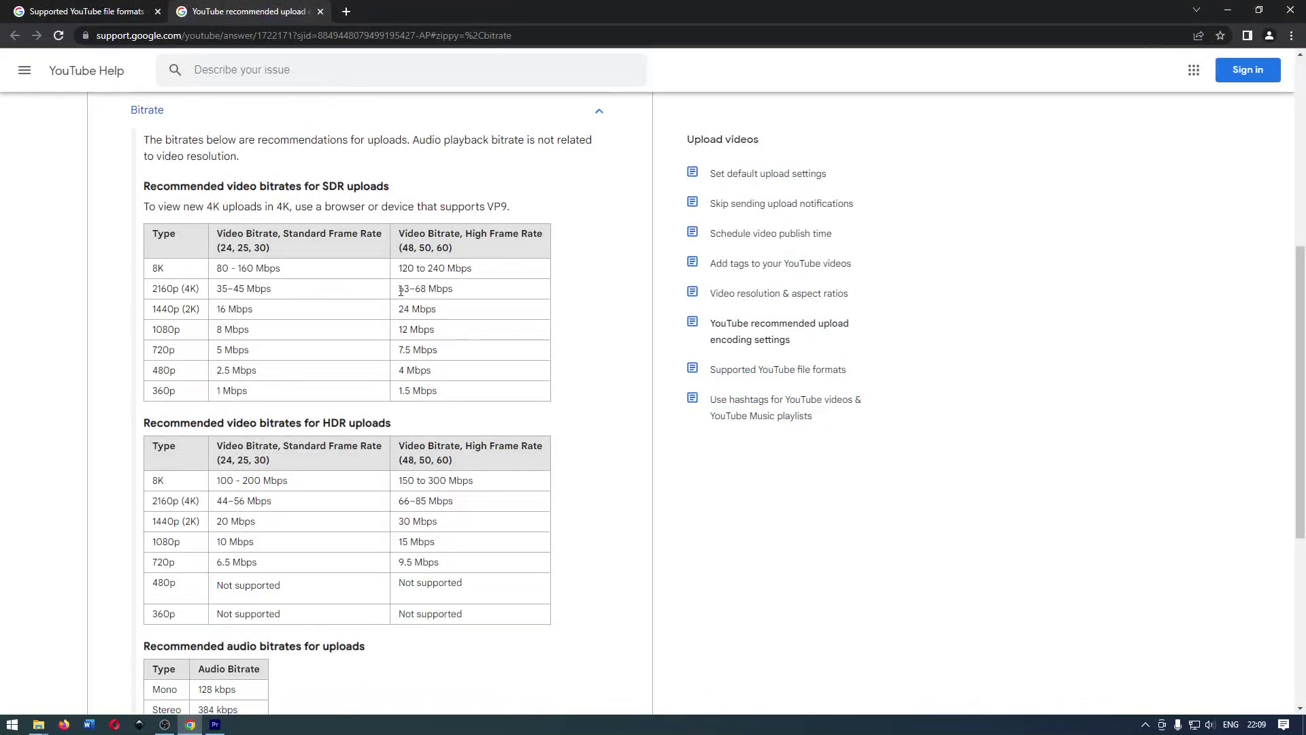
click(215, 724)
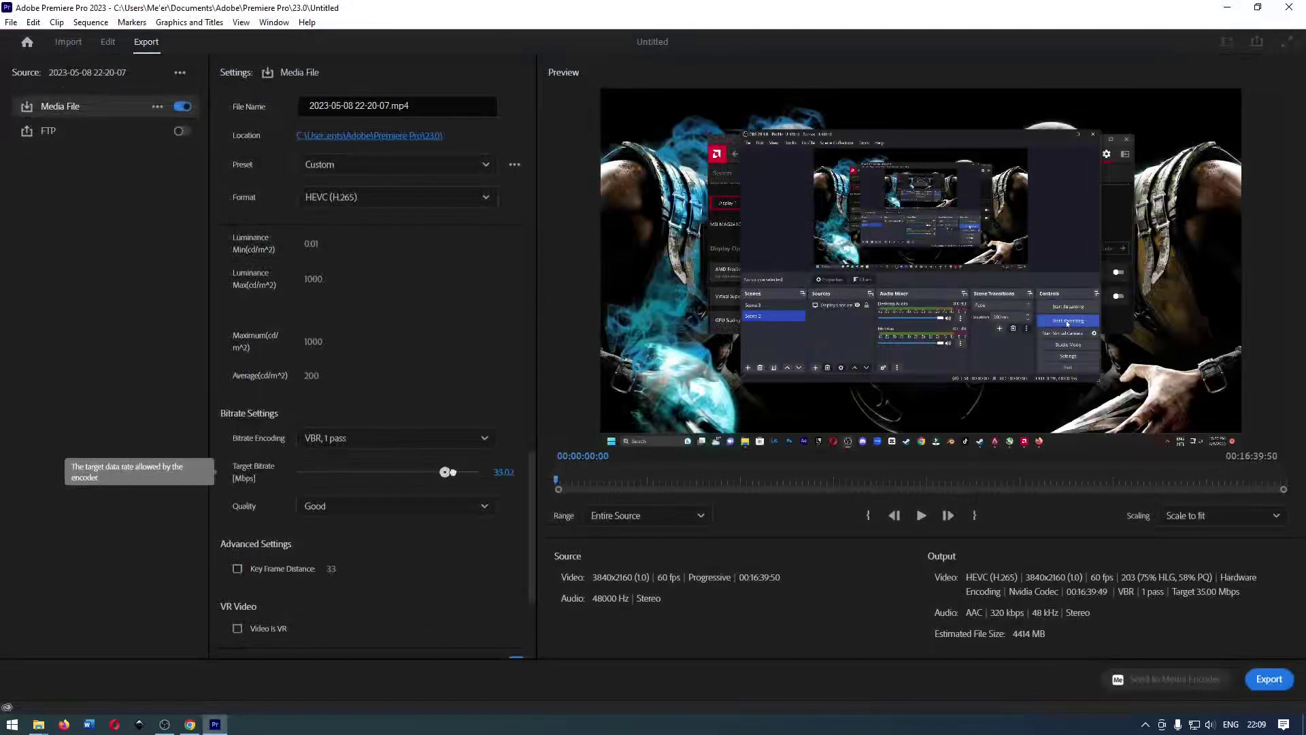
drag(449, 470, 512, 476)
Set the encoding tier of the HEVC export to High.
scroll(461, 322, up, 5)
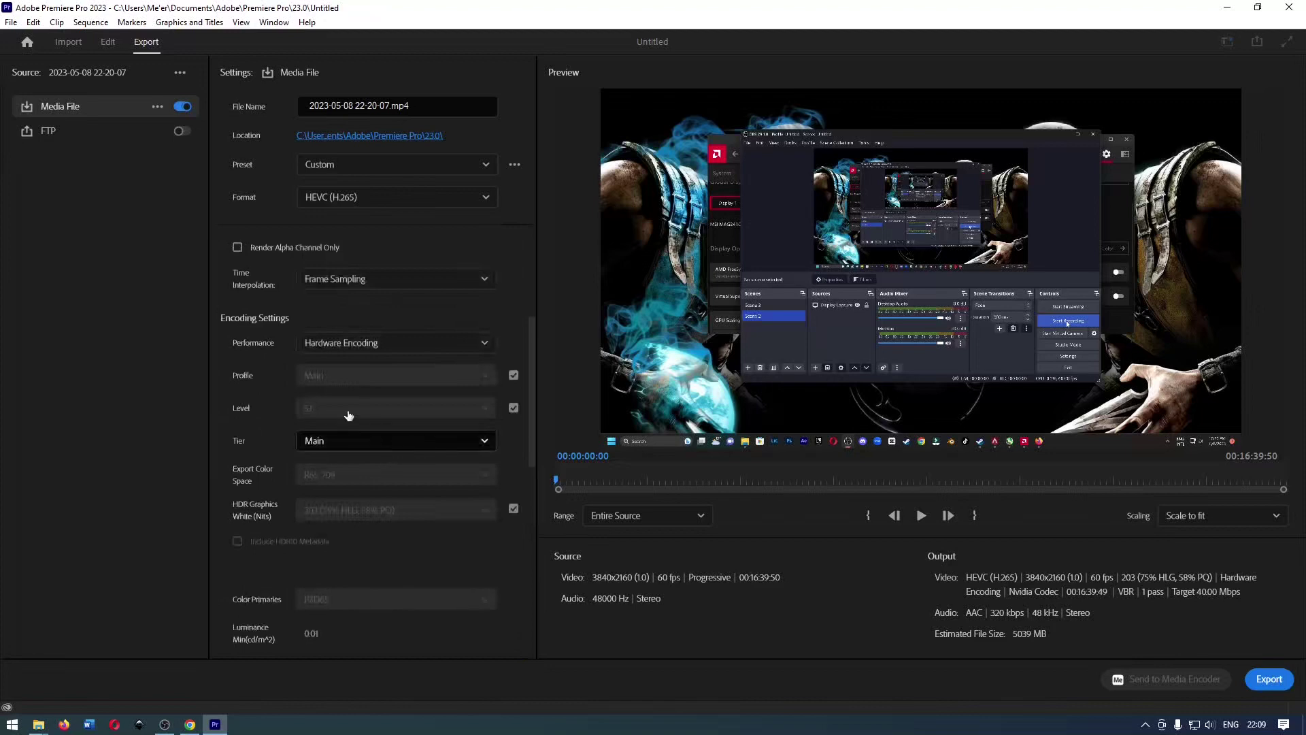
click(334, 449)
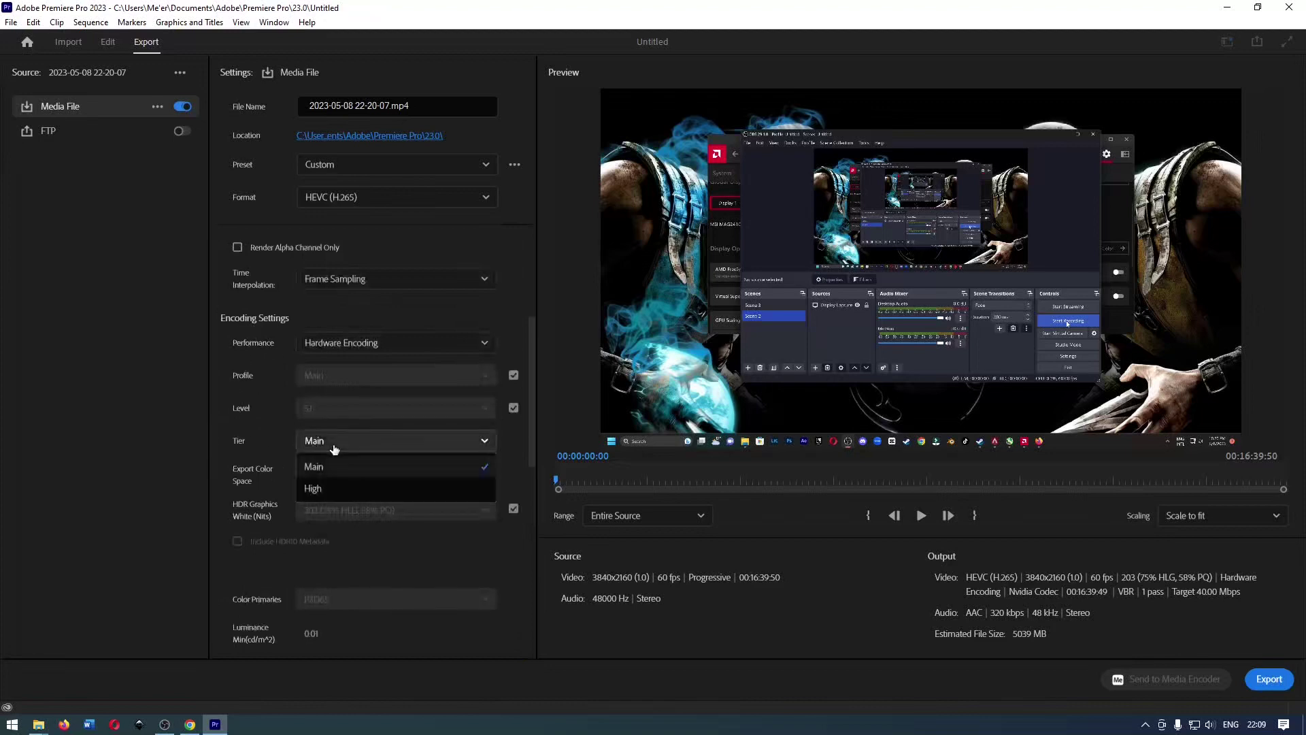
click(335, 490)
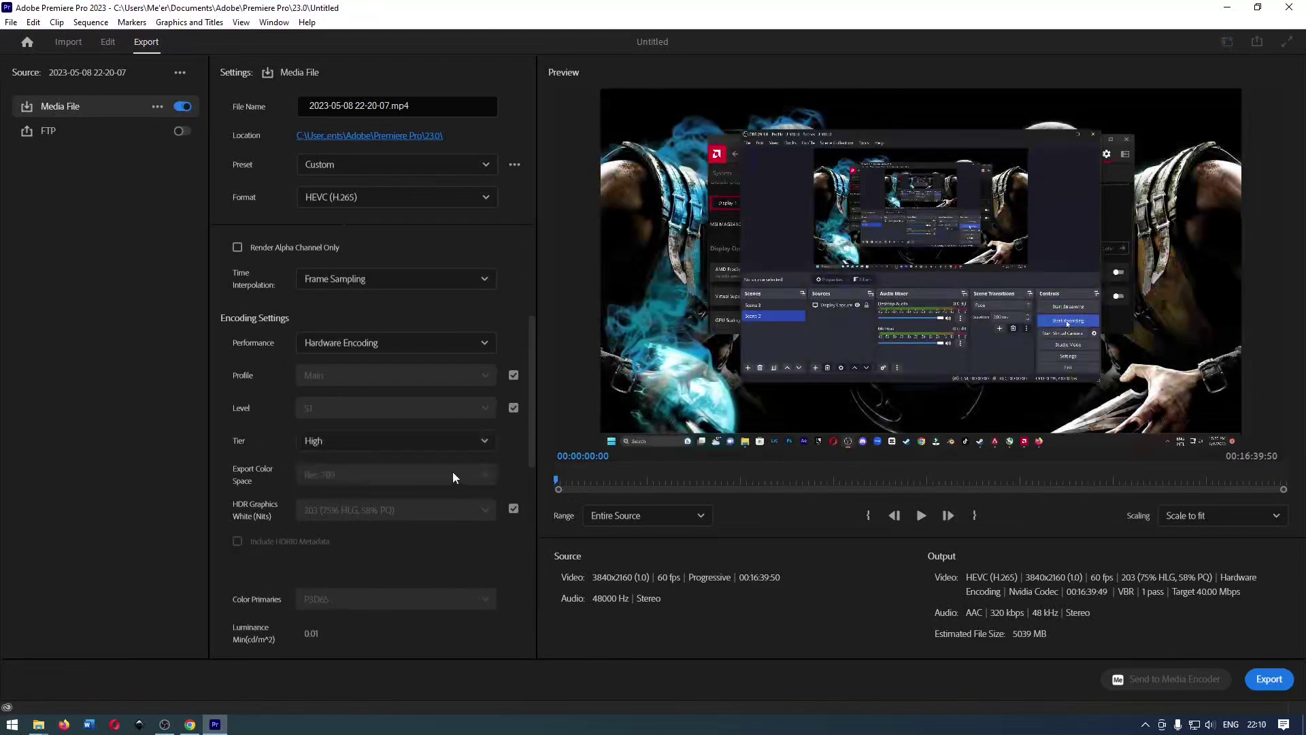
Raise the target bitrate to about 52.89 Mbps and compare it with YouTube's recommended bitrates in Chrome.
scroll(531, 456, down, 8)
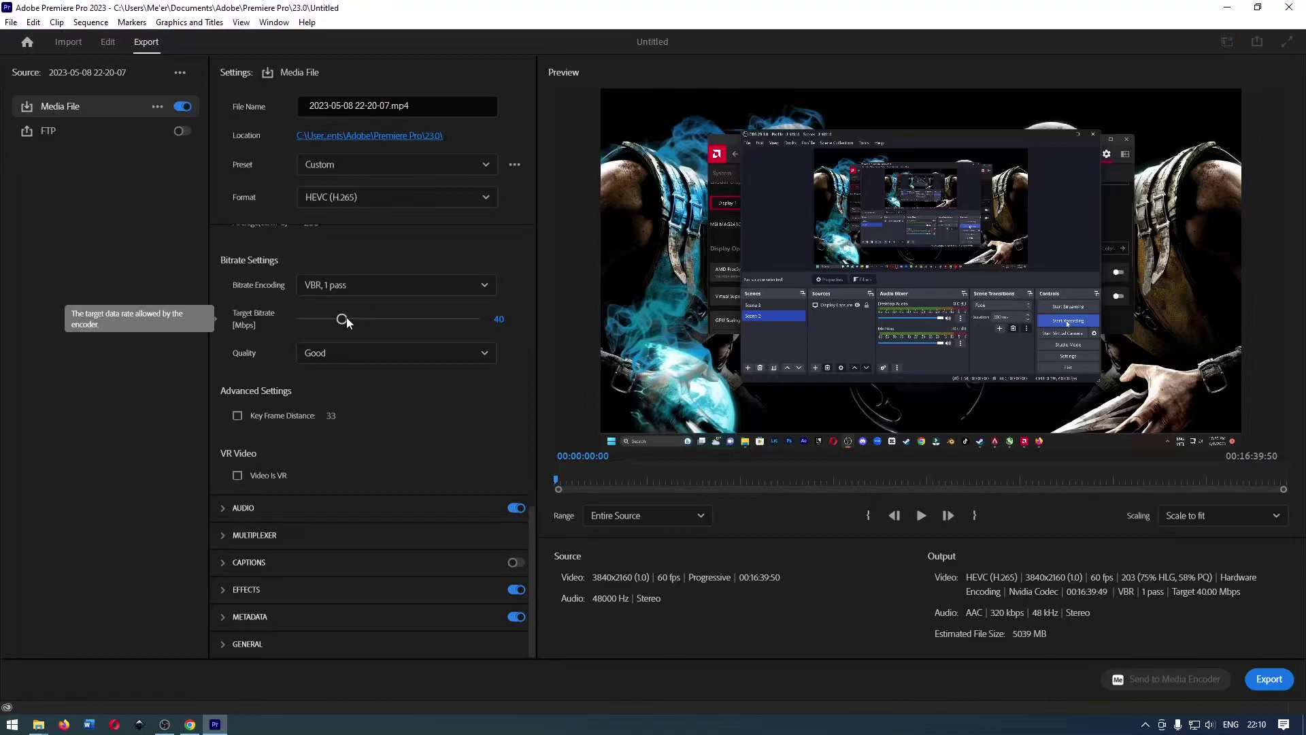
mouse_move(341, 318)
mouse_down()
mouse_move(523, 325)
mouse_move(524, 340)
mouse_move(472, 319)
mouse_move(356, 319)
mouse_up()
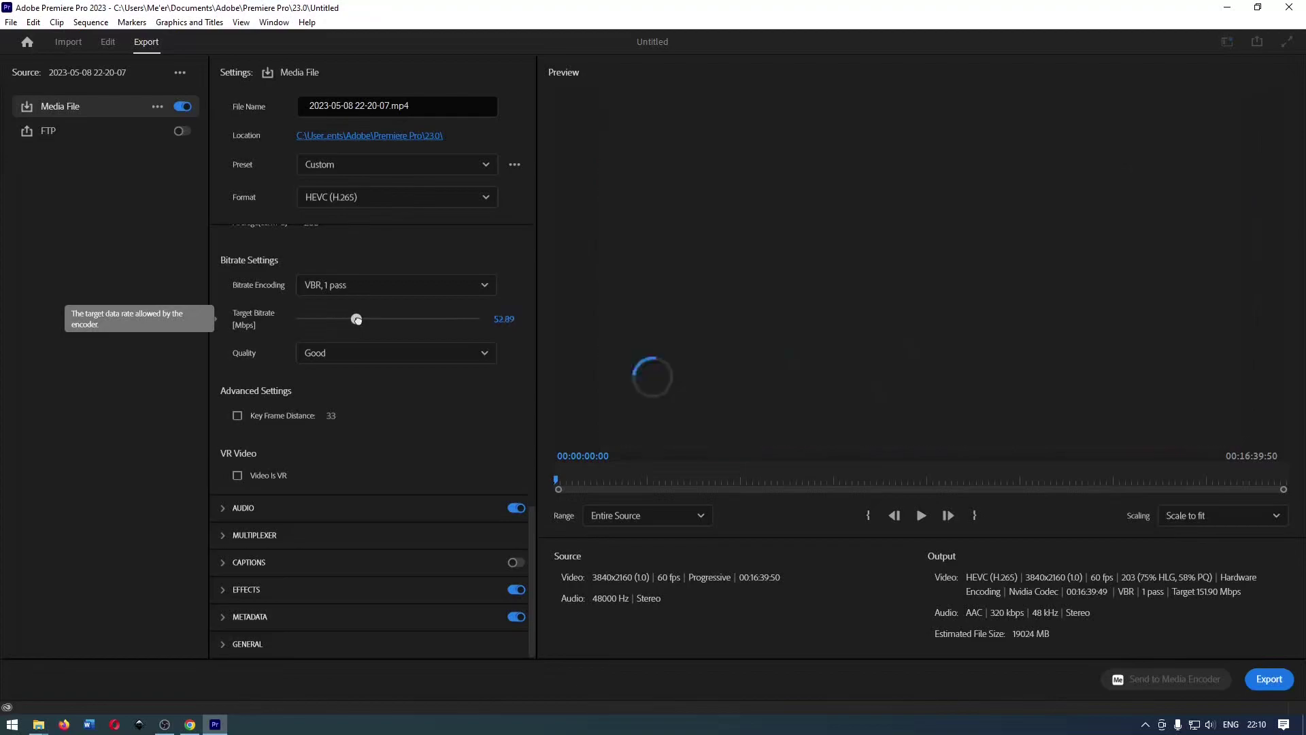
click(185, 724)
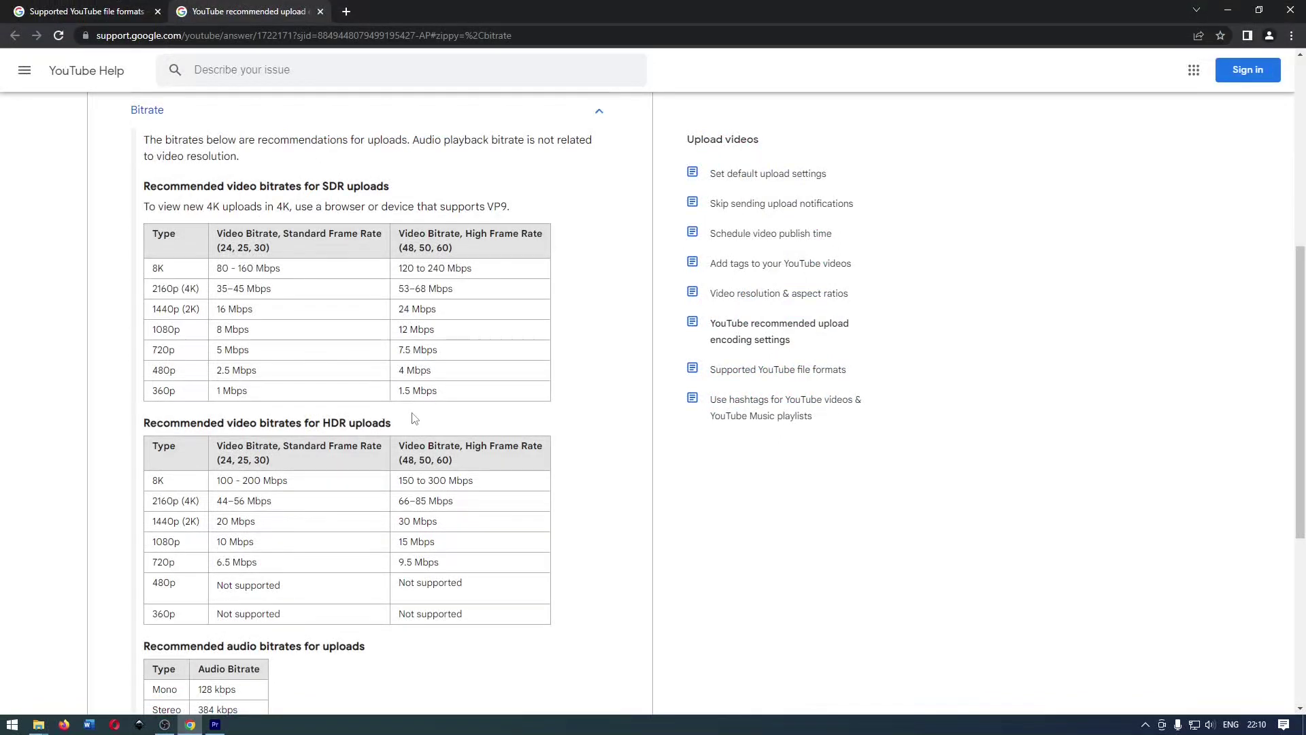
key(alt+Tab)
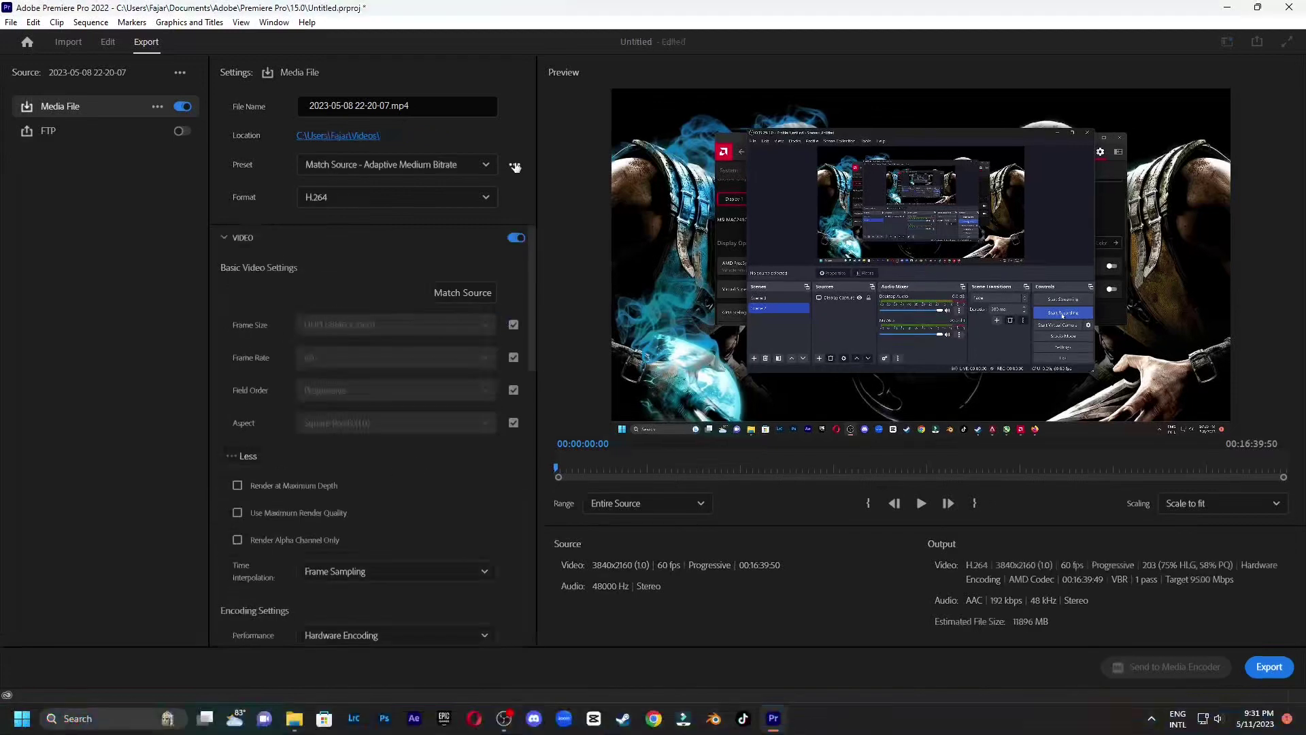
Set the export format of the Premiere Pro 2022 project to HEVC (H.265).
click(453, 196)
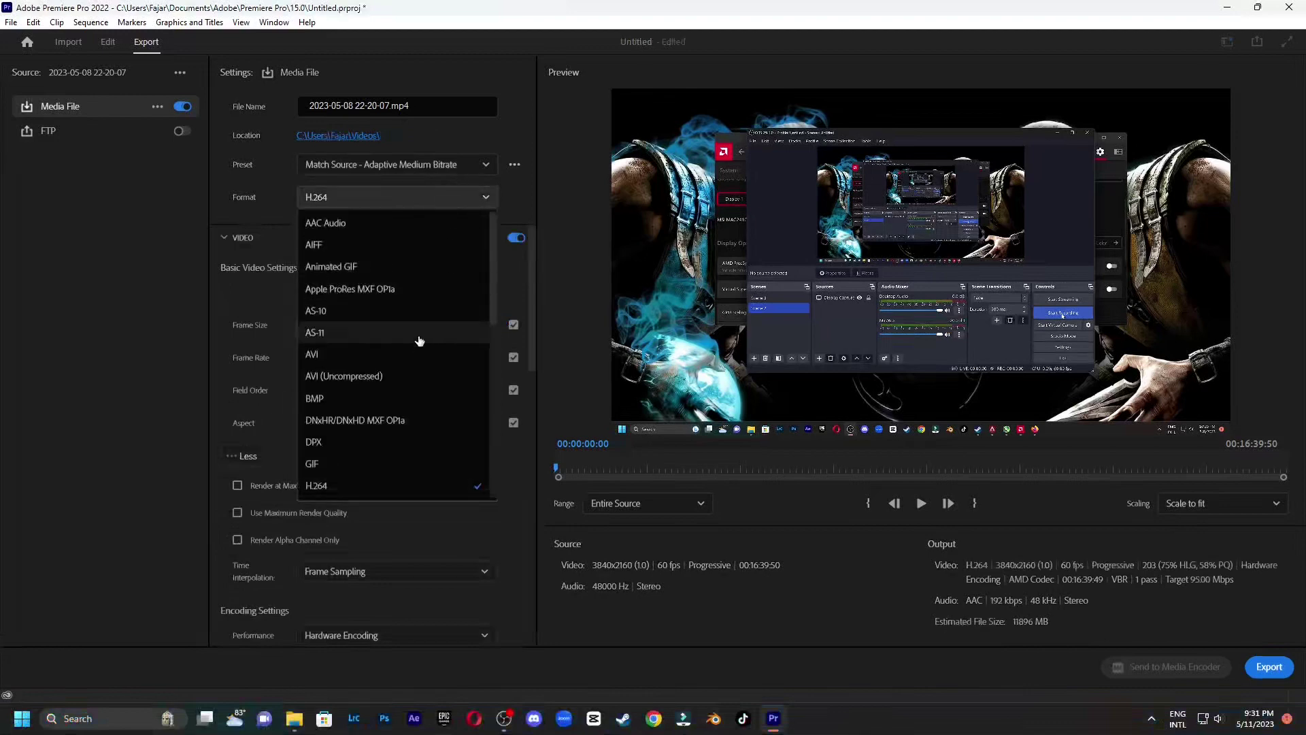
scroll(442, 340, down, 2)
click(391, 445)
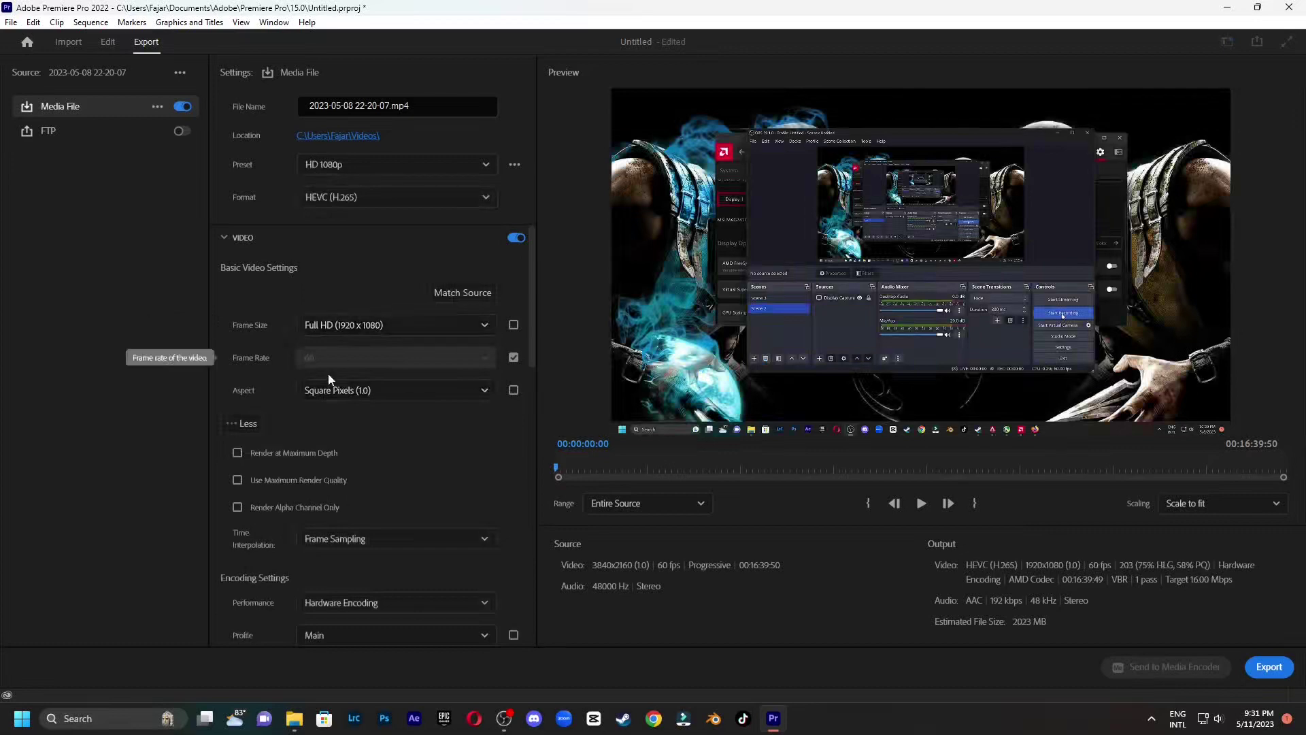
Try to set the export frame size to UHD (3840 x 2160).
click(377, 328)
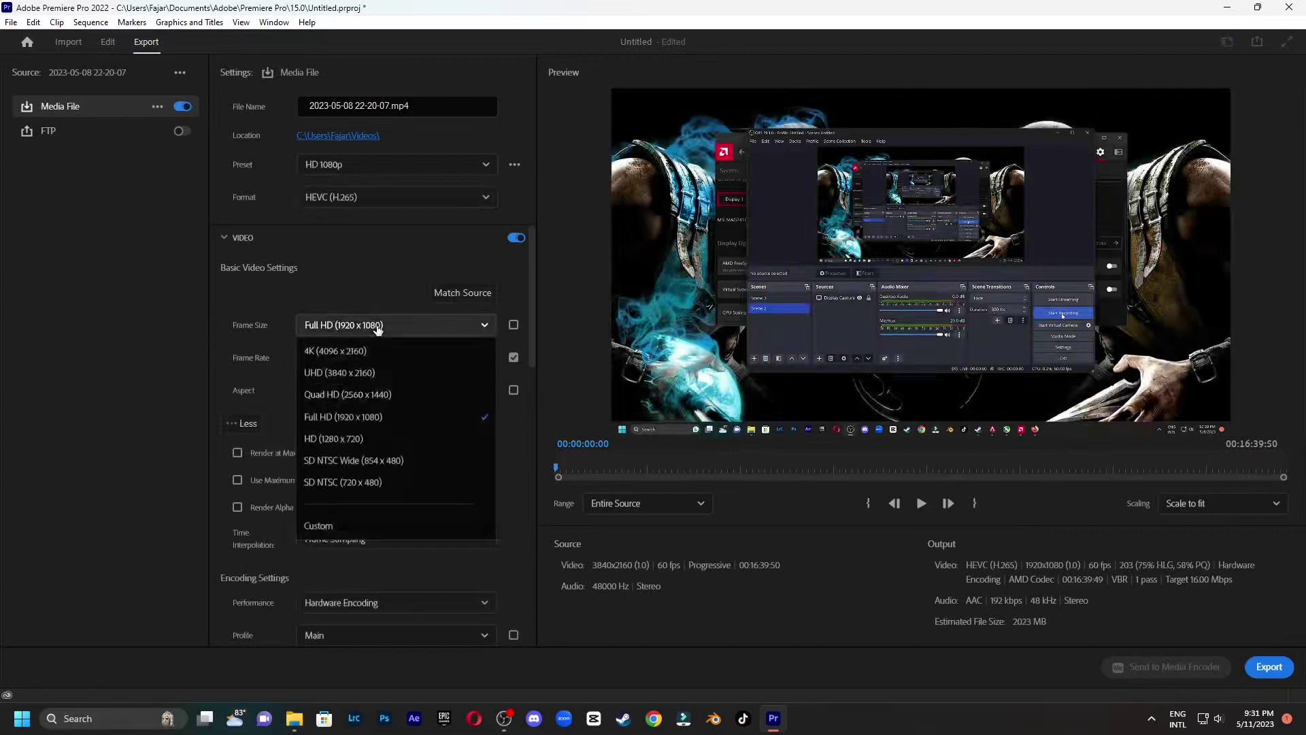
click(391, 372)
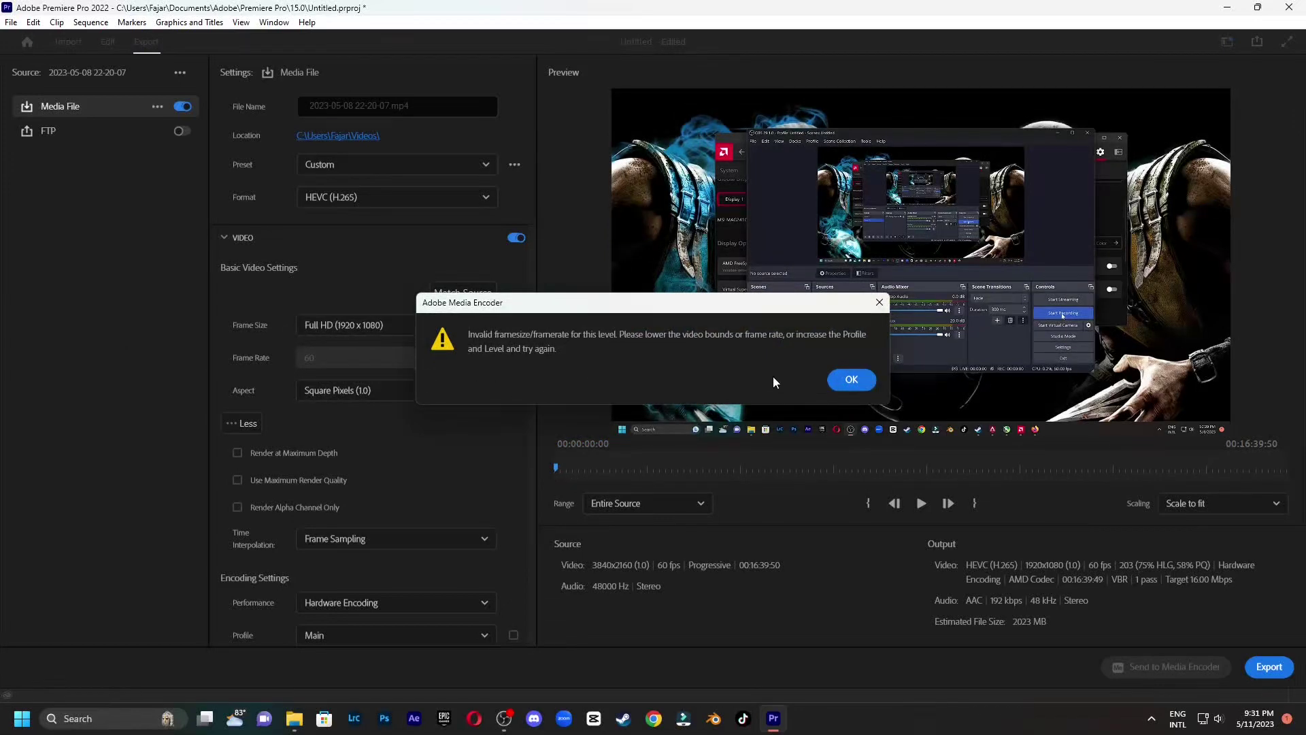
click(851, 386)
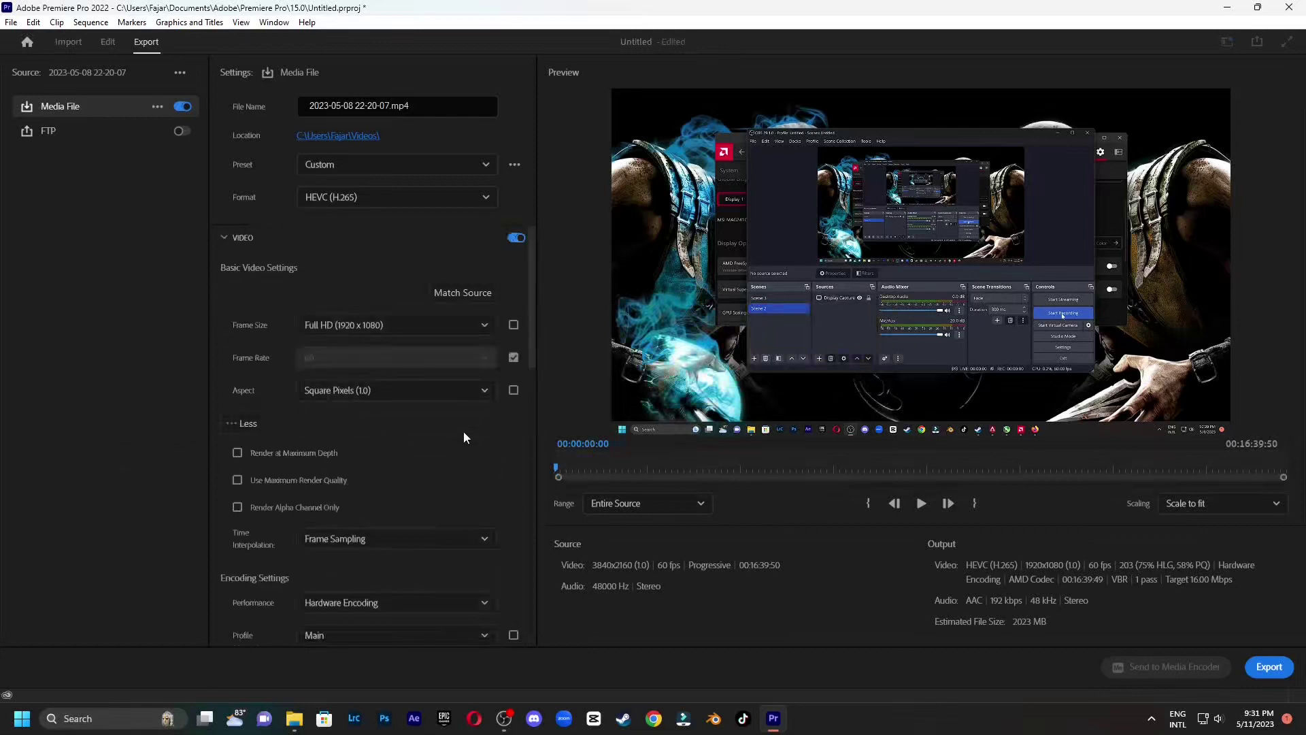
Raise the target bitrate of the Full HD HEVC export to its maximum of 20 Mbps.
scroll(320, 432, down, 5)
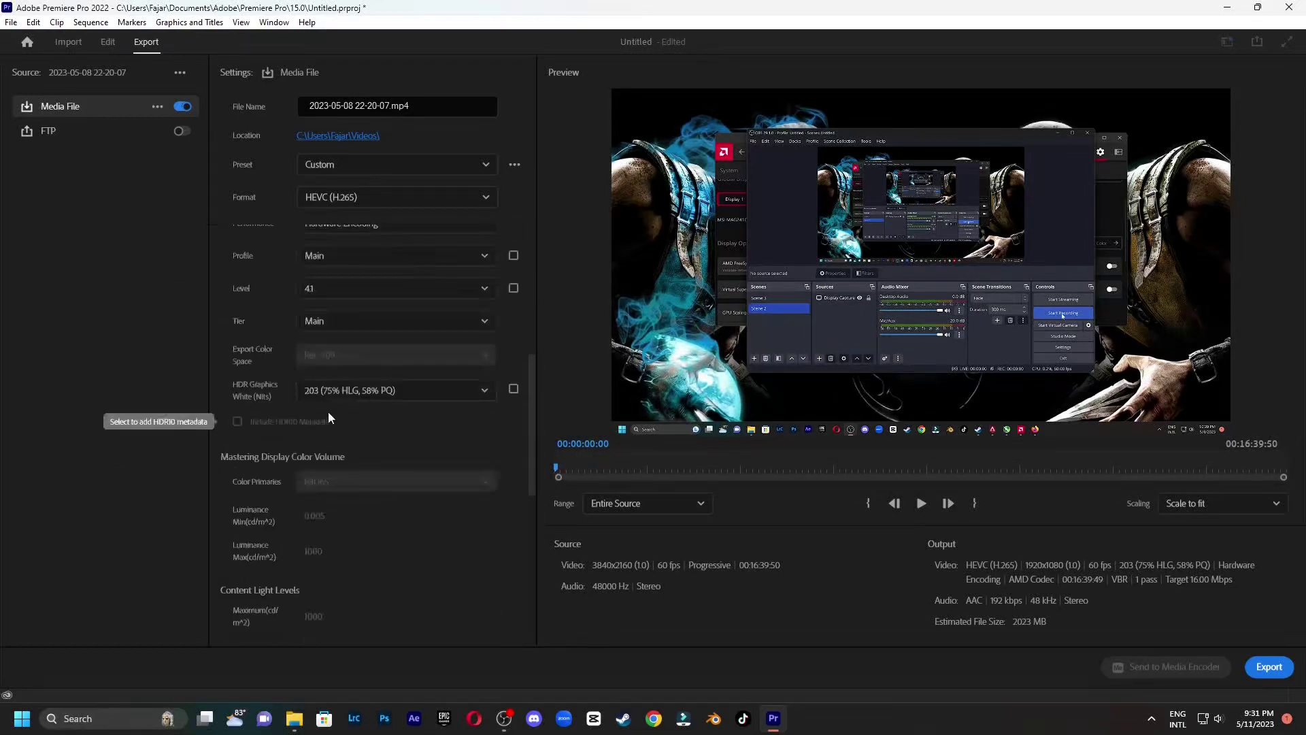
scroll(356, 377, down, 3)
drag(441, 367, 476, 367)
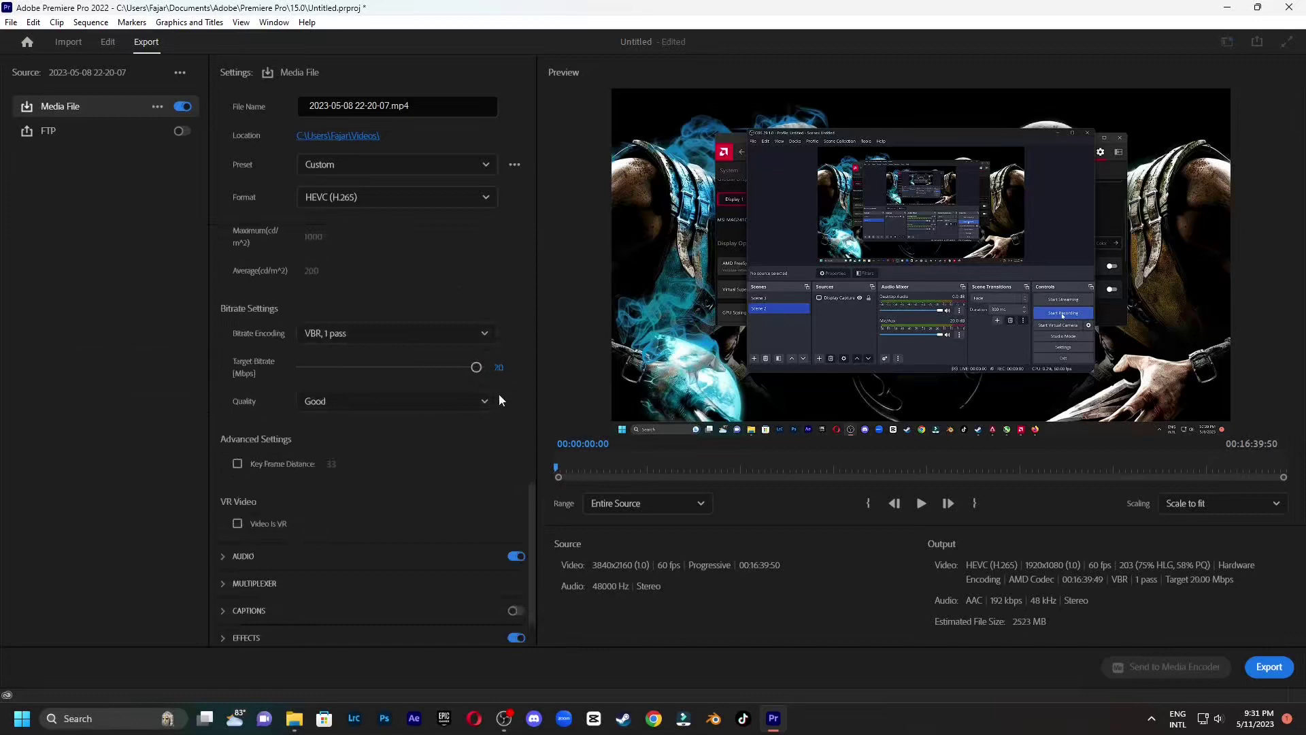
Change the encoding tier of the HEVC export from Main to High.
scroll(502, 405, up, 4)
scroll(502, 416, up, 4)
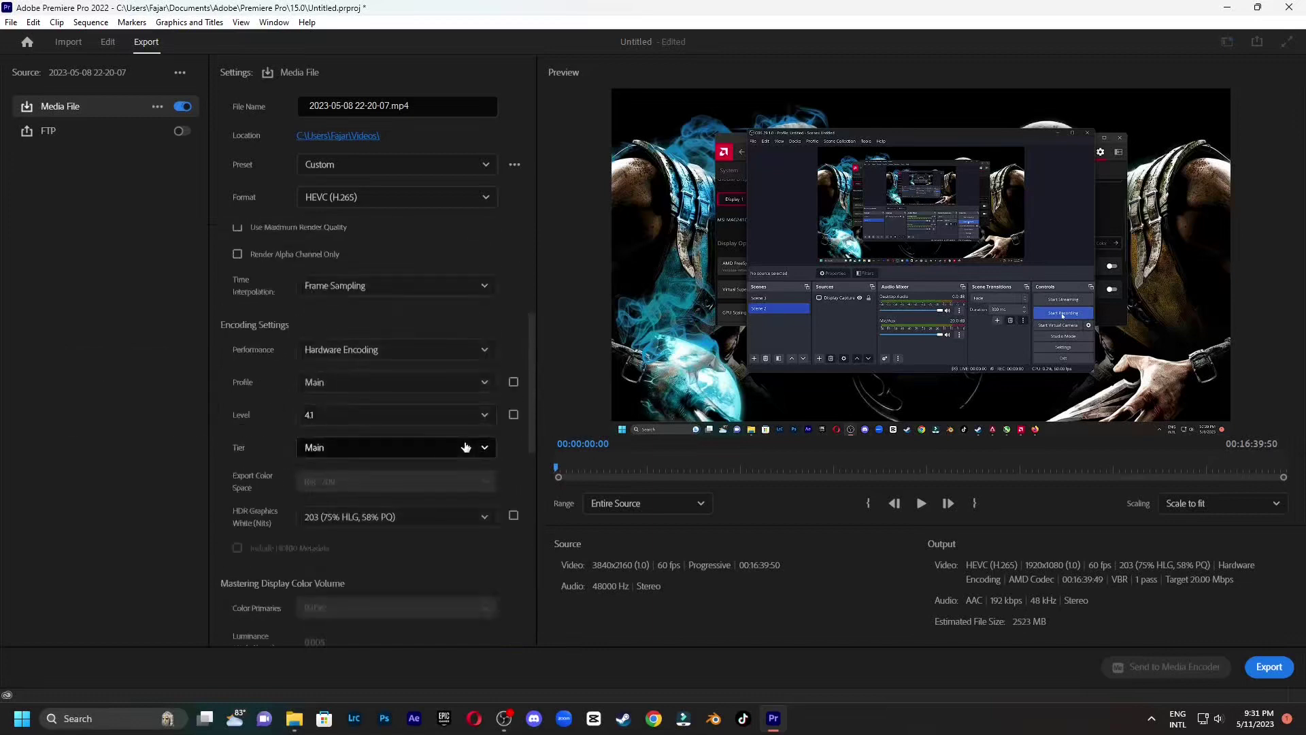
click(442, 493)
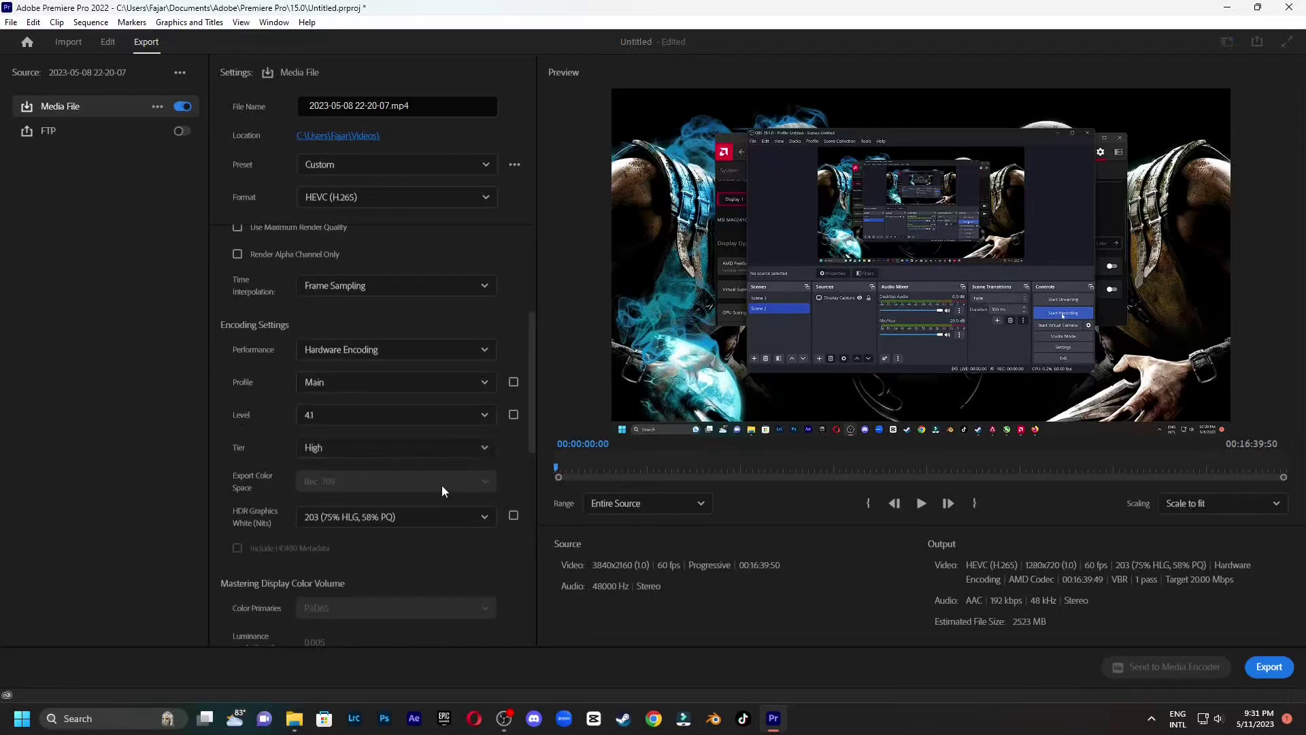
Raise the target bitrate of the High-tier export to 50 Mbps.
scroll(442, 491, down, 5)
drag(389, 492, 485, 497)
click(368, 493)
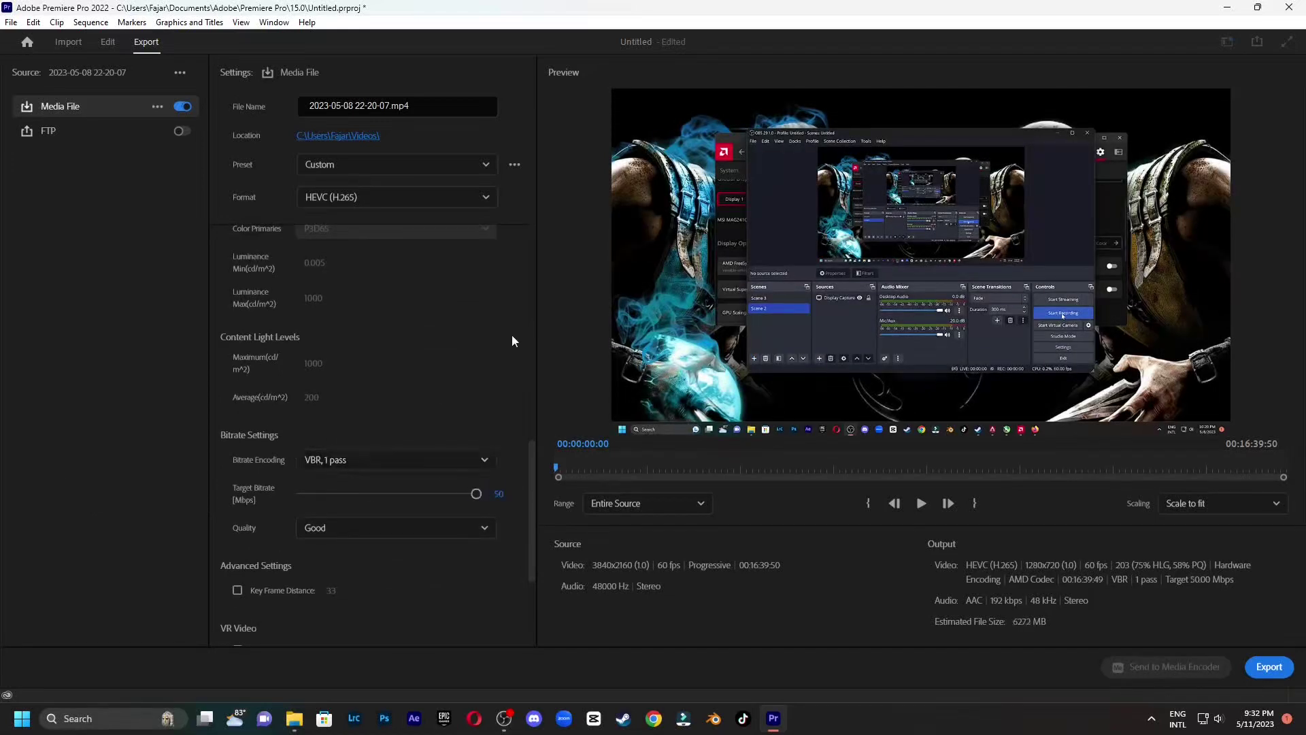
Apply the HEVC - Match Source - 2020 preset to the export settings.
scroll(514, 337, up, 10)
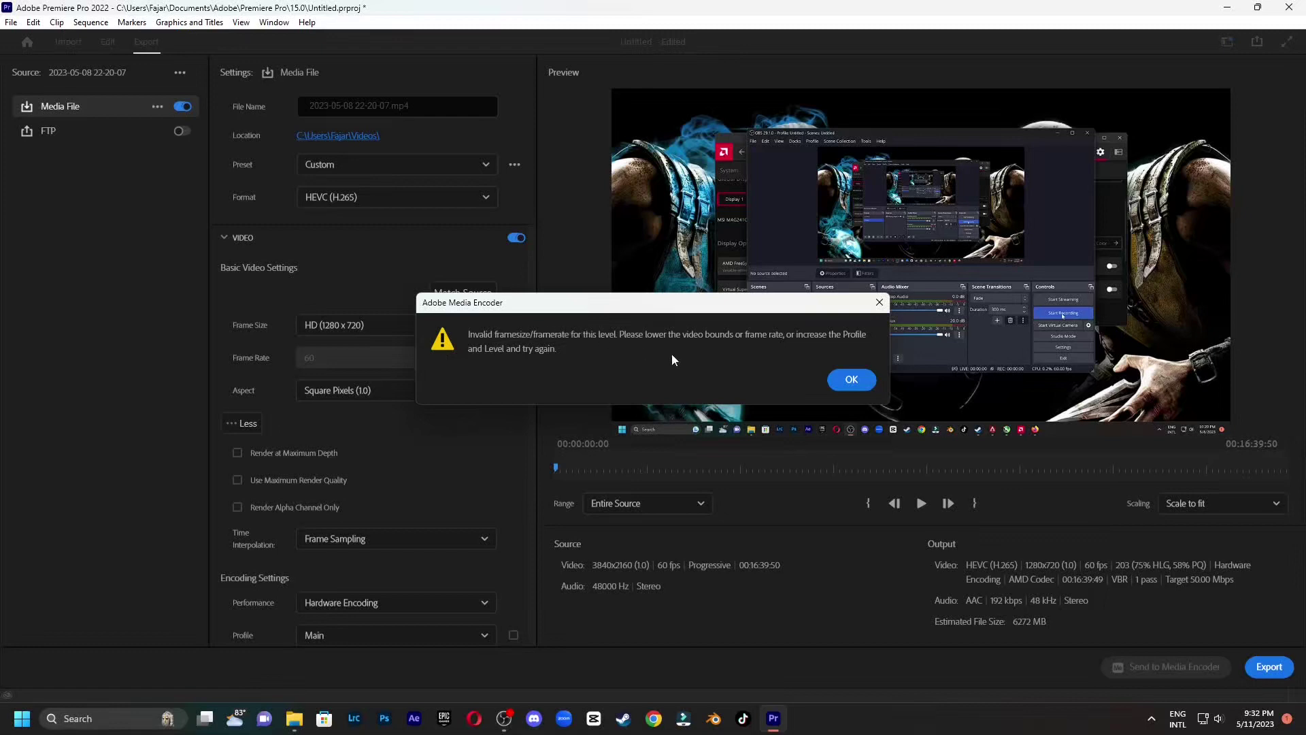
click(851, 379)
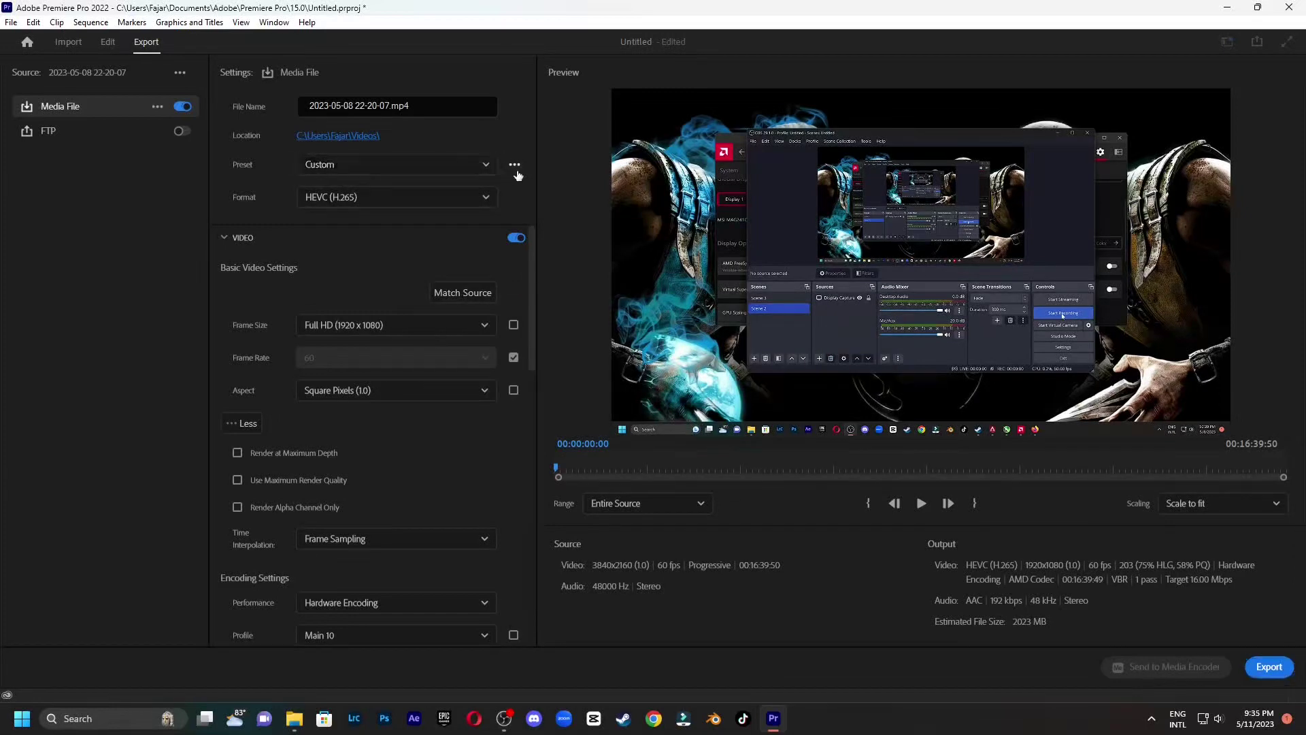
click(470, 169)
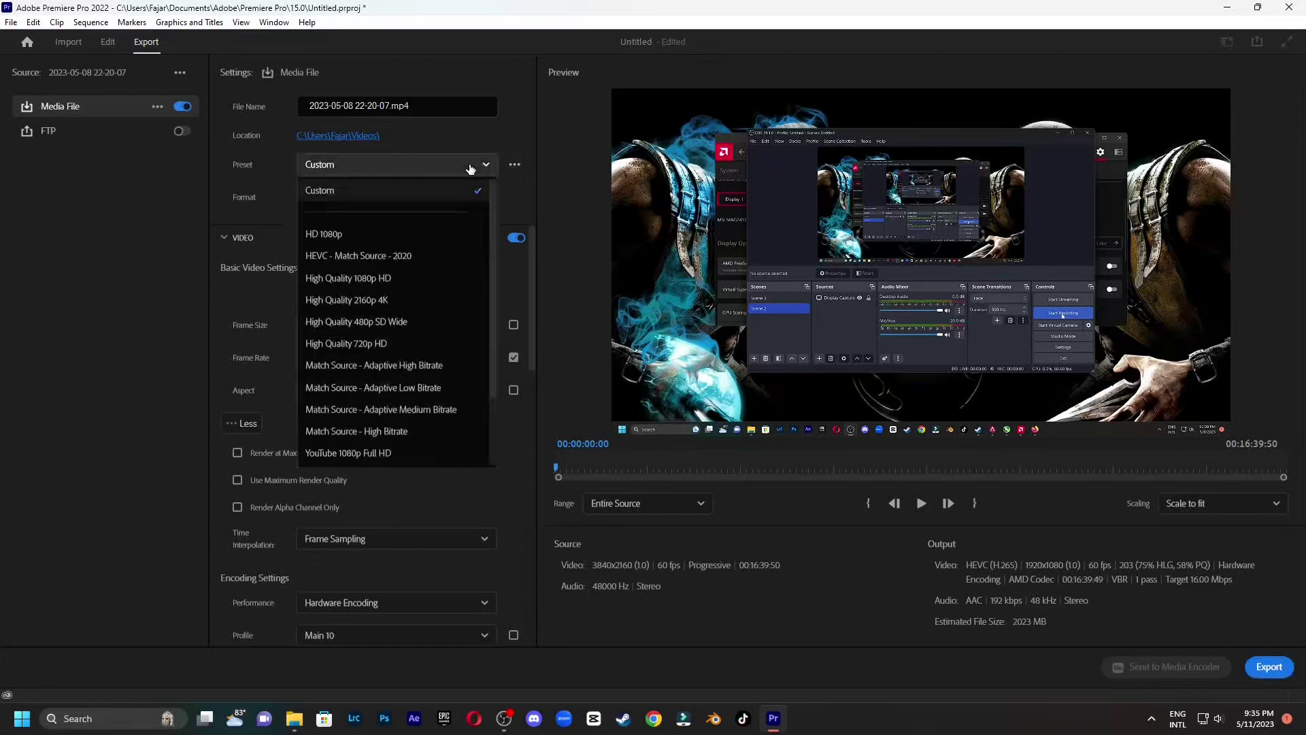
click(419, 258)
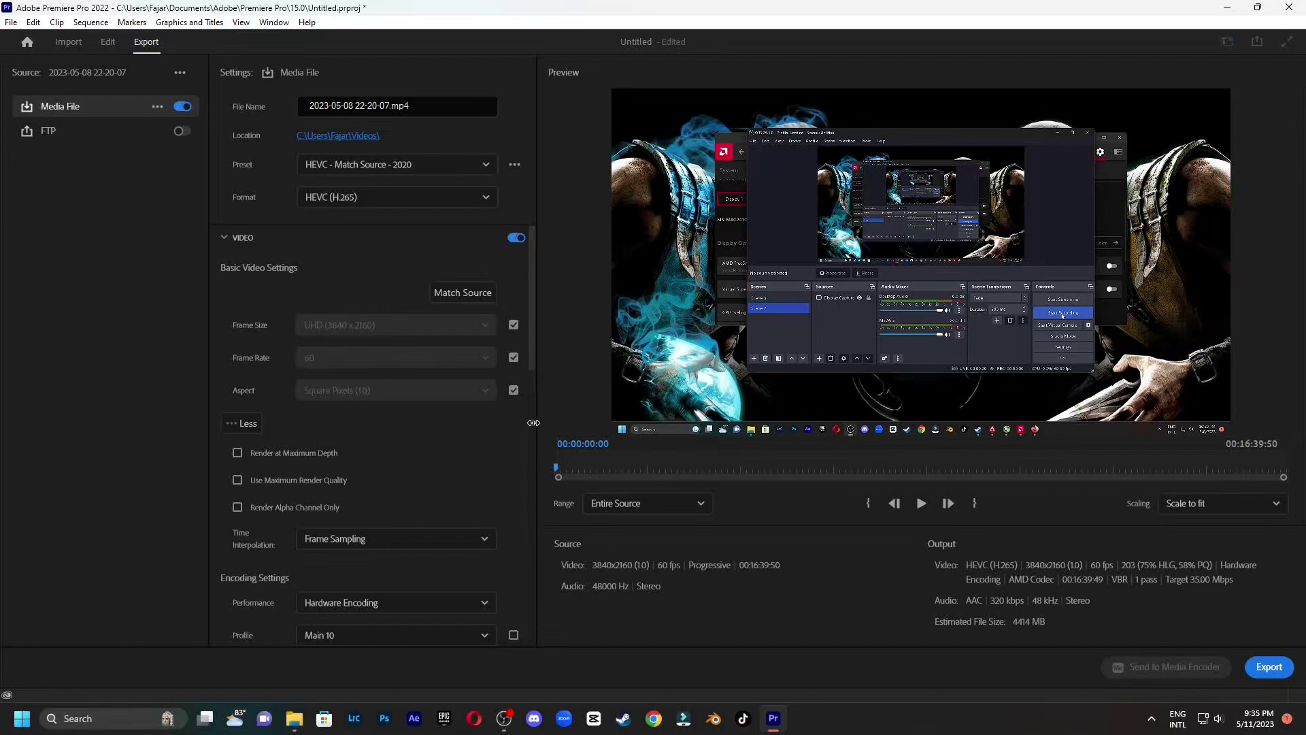
Set the target bitrate of the Match Source export to 16 Mbps.
scroll(533, 423, down, 3)
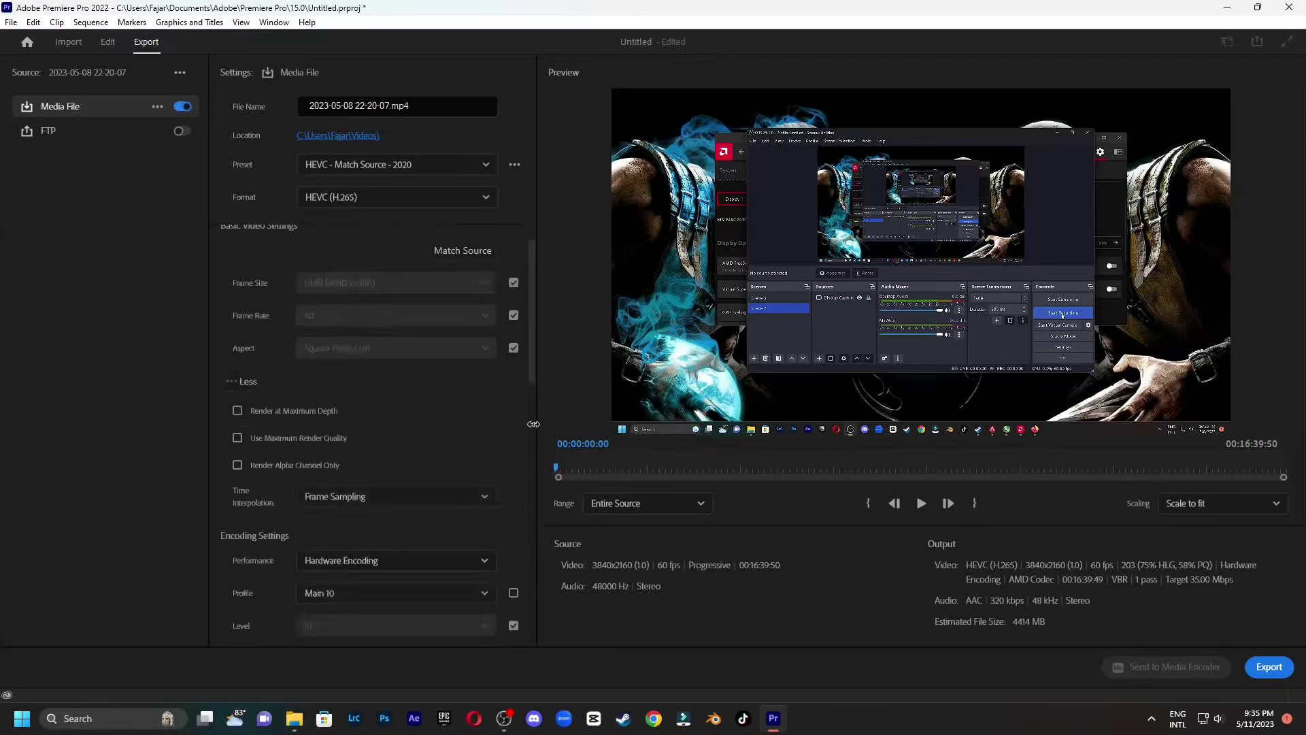
scroll(534, 423, down, 2)
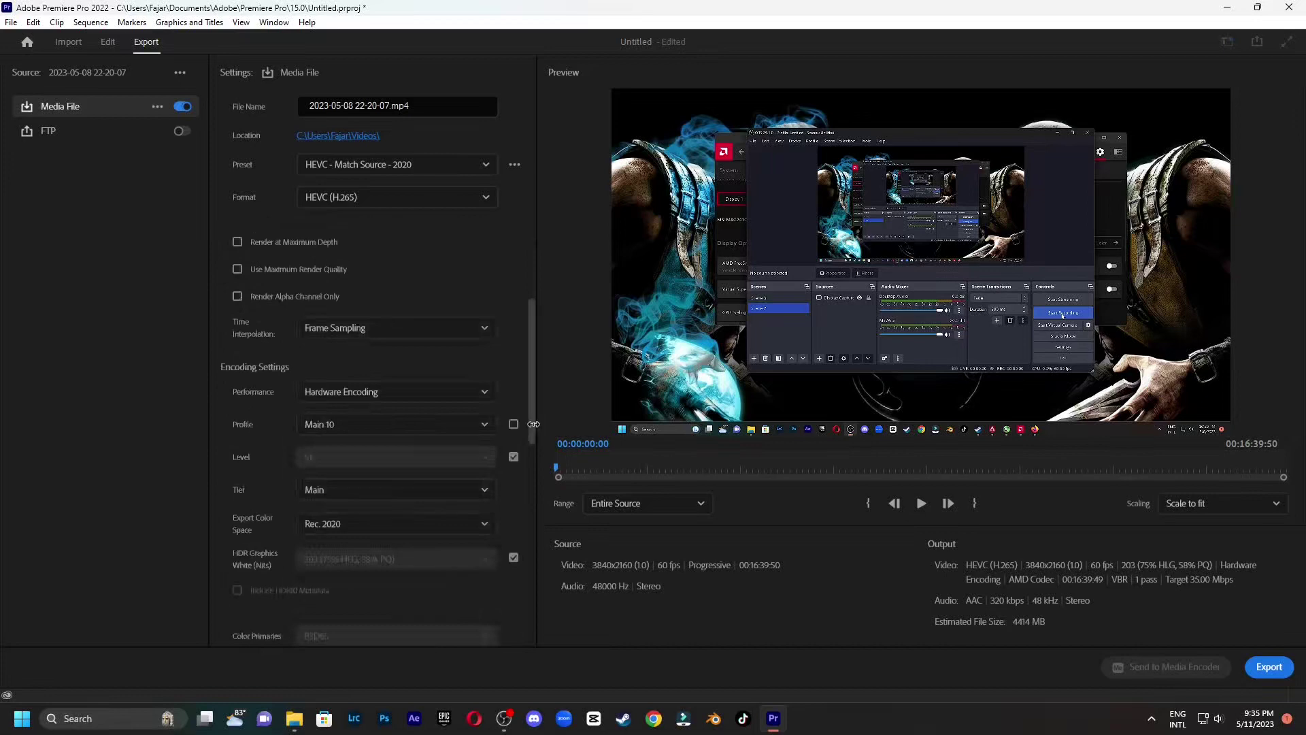
scroll(533, 423, down, 2)
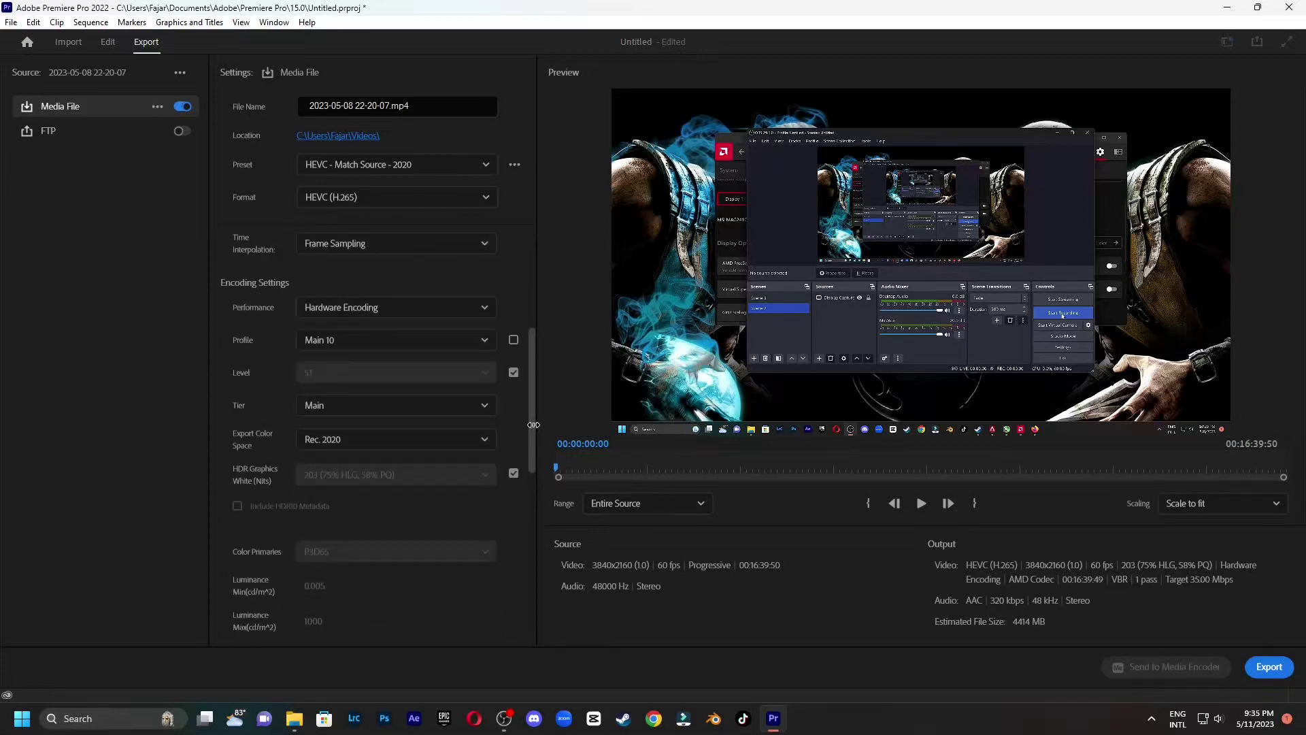
scroll(533, 425, down, 7)
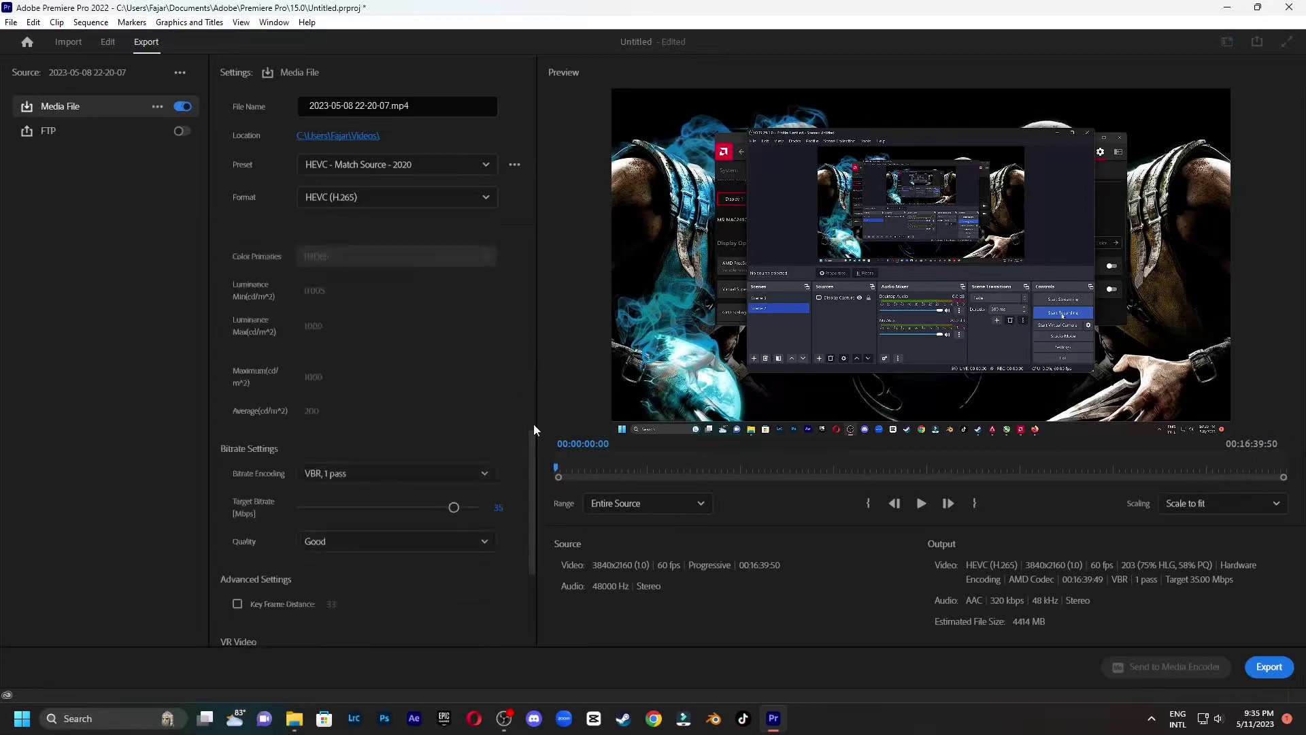
drag(453, 506, 477, 507)
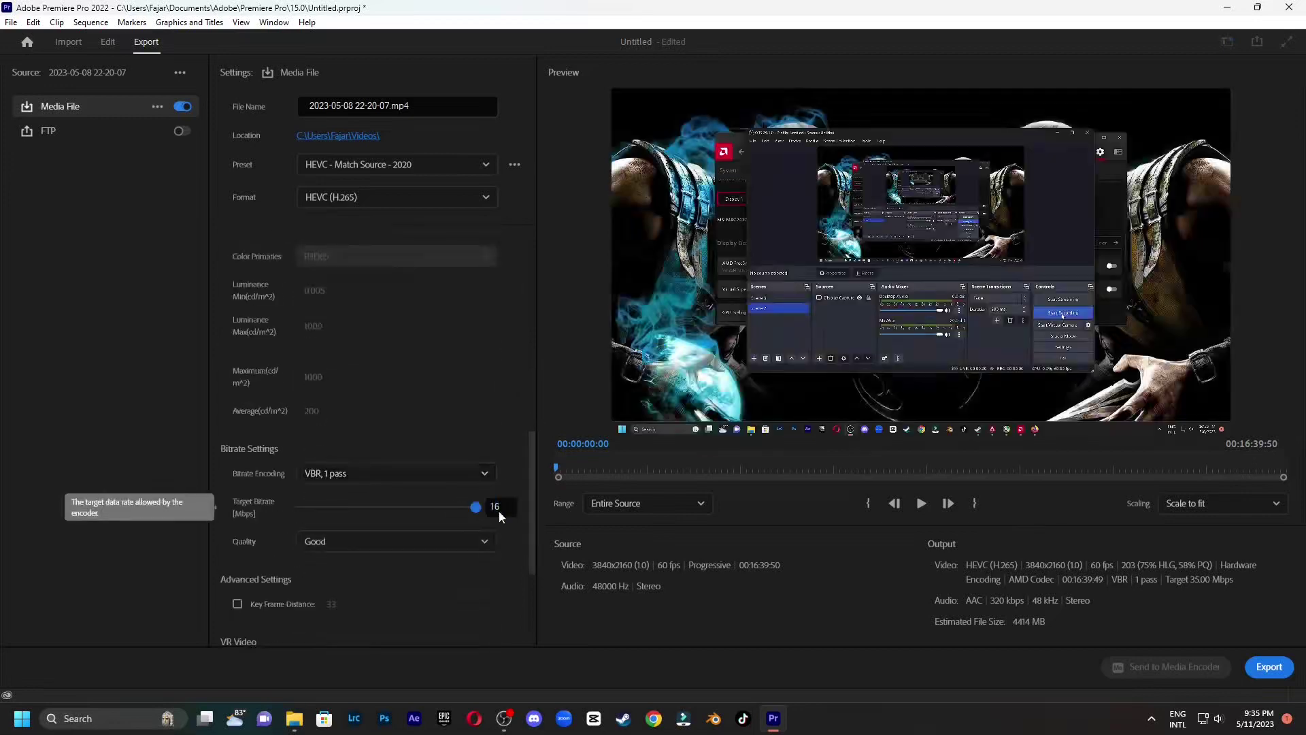
key(Return)
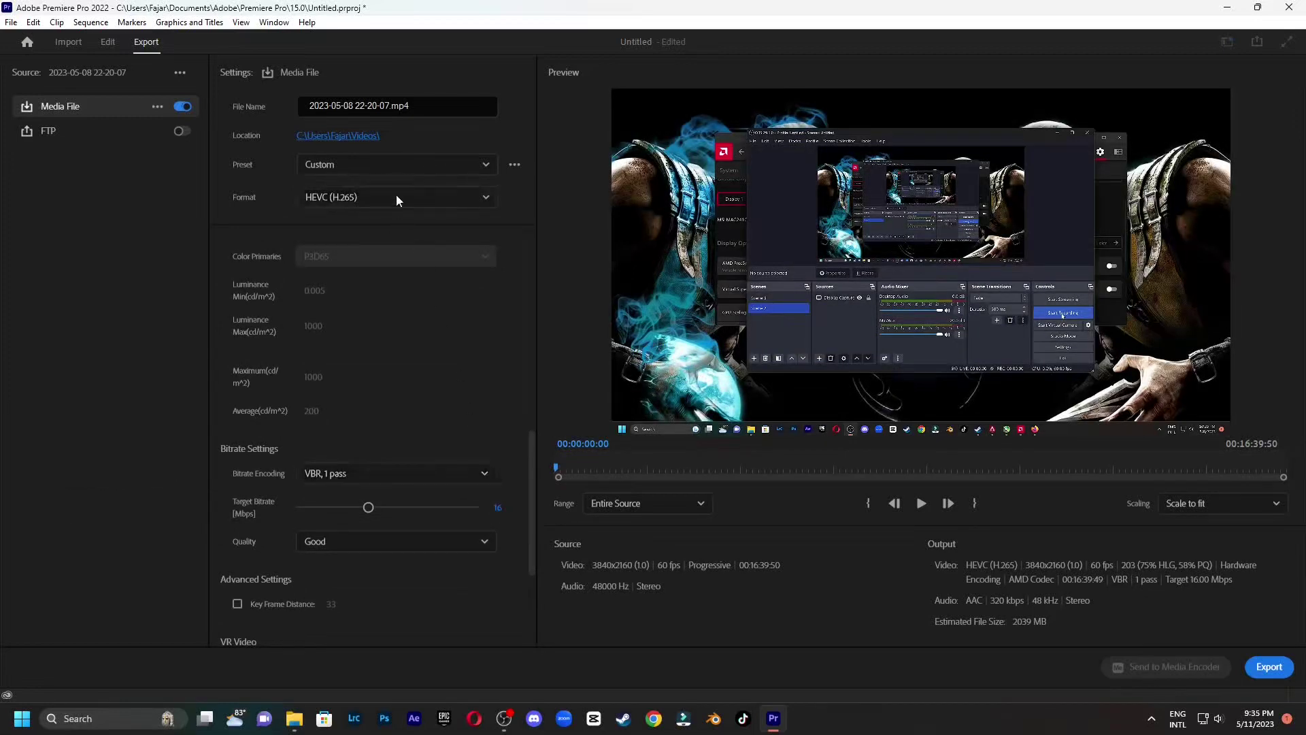
Set the encoding tier to High for the 3840 x 2160 Main 10 export.
scroll(459, 425, up, 4)
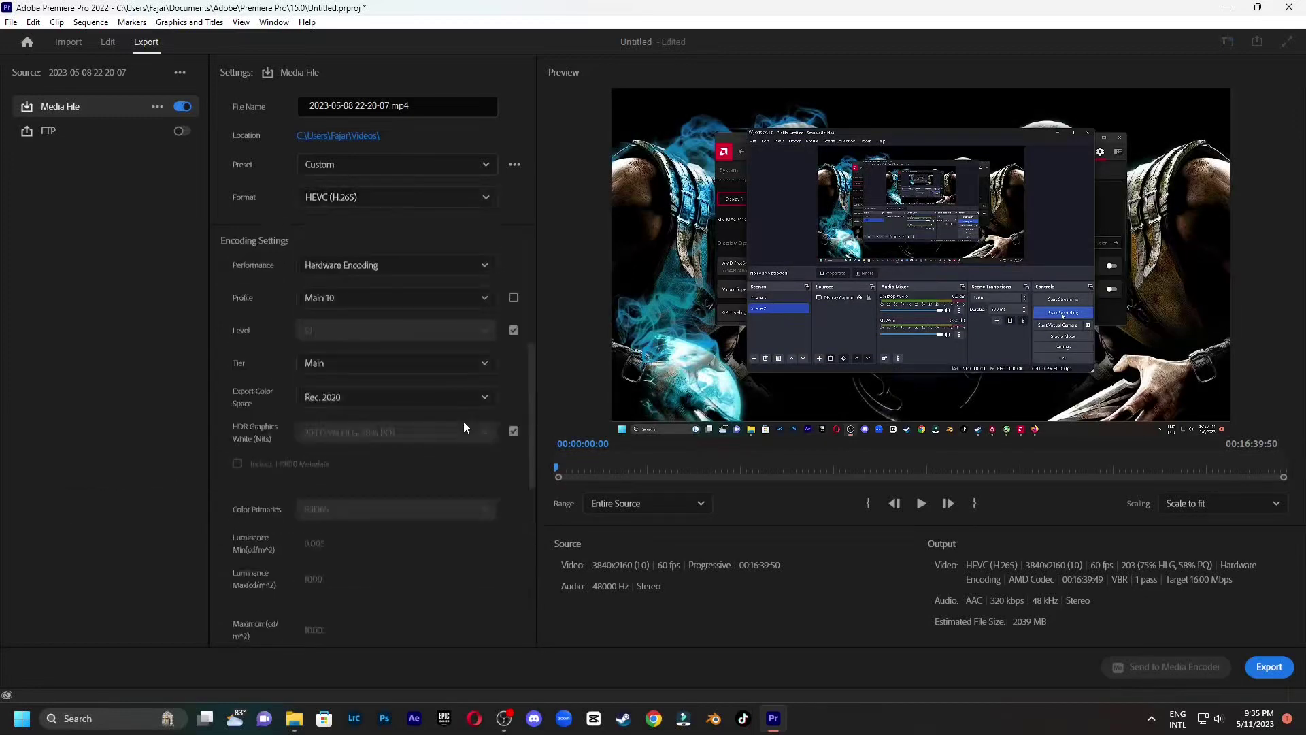
click(373, 363)
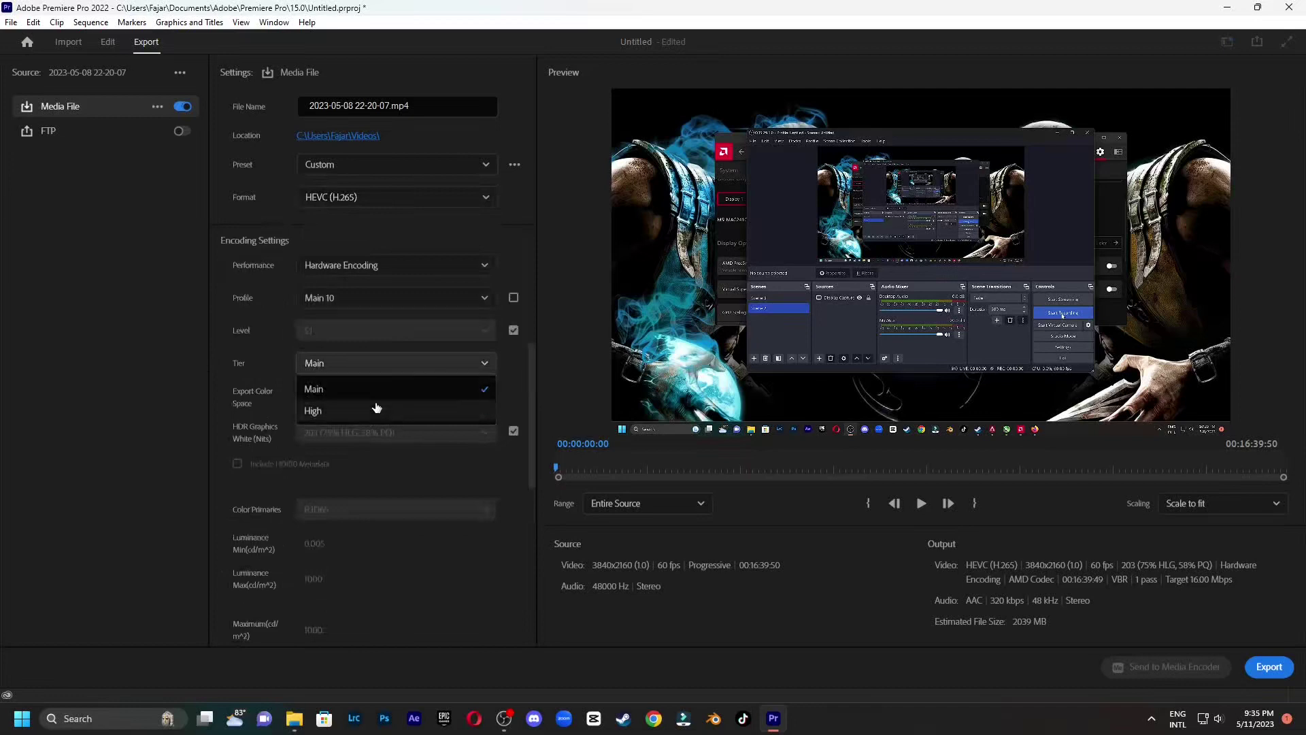
click(376, 408)
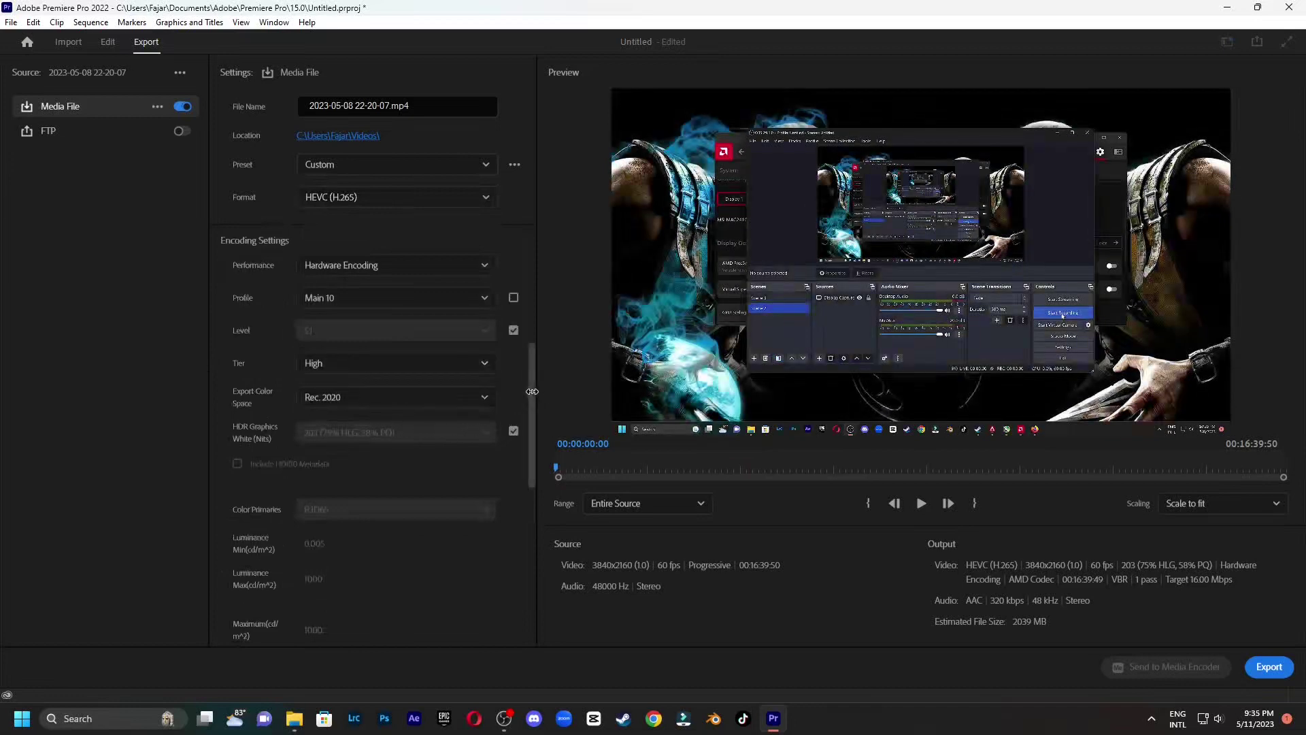
Set the target bitrate to 53 Mbps and export the video with these settings.
drag(533, 392, 525, 479)
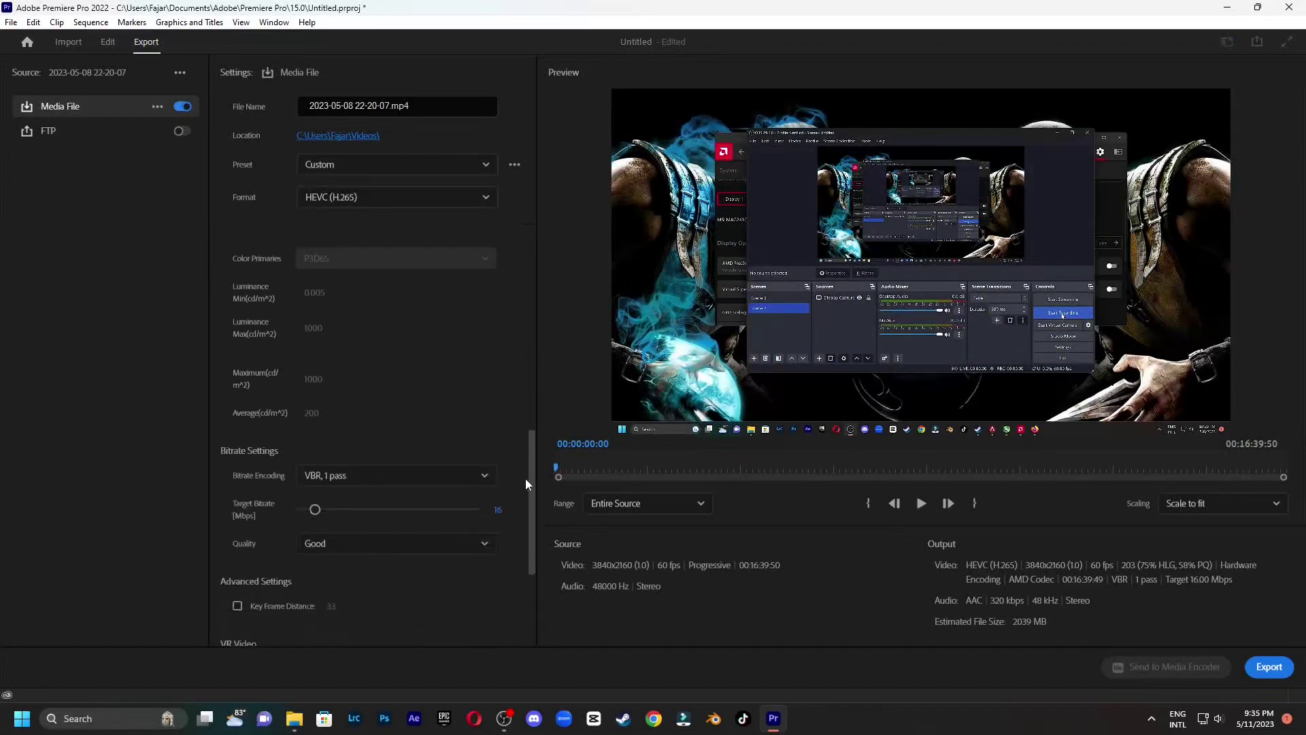
mouse_move(357, 508)
mouse_down()
mouse_move(425, 509)
mouse_move(370, 509)
mouse_up()
click(495, 507)
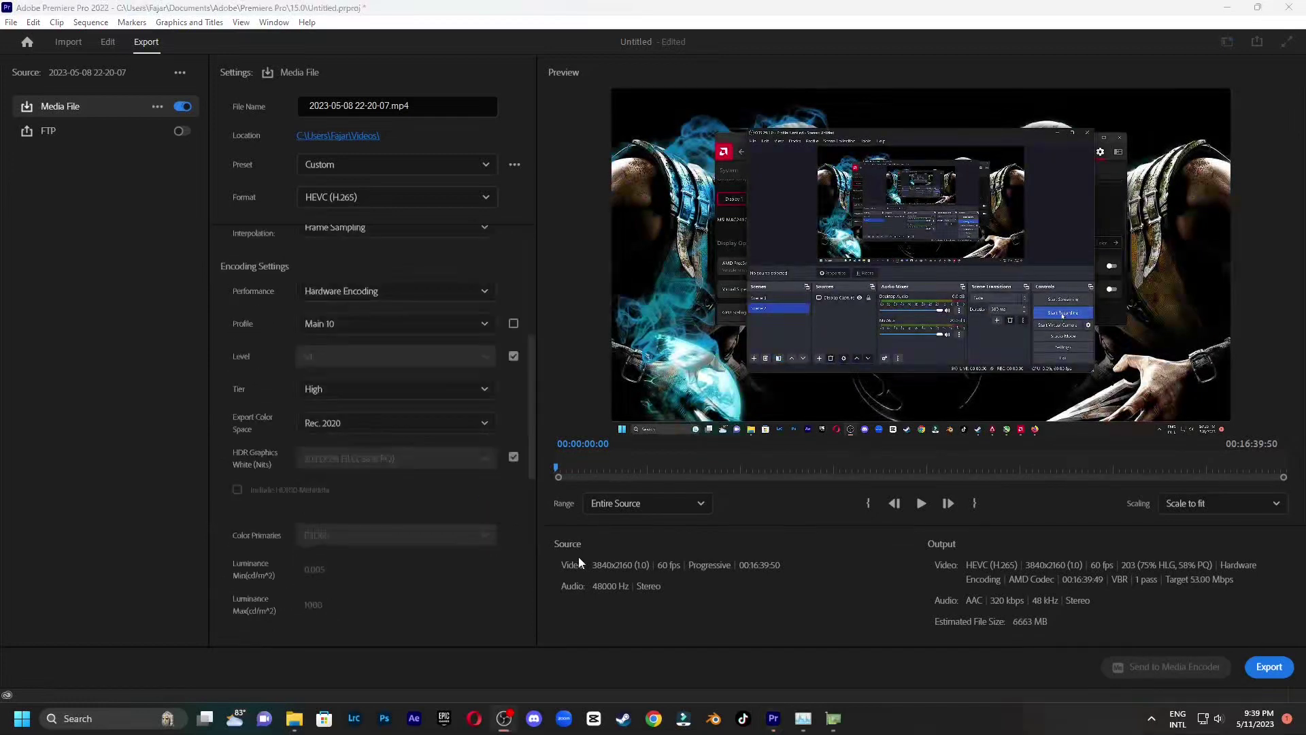
click(1268, 674)
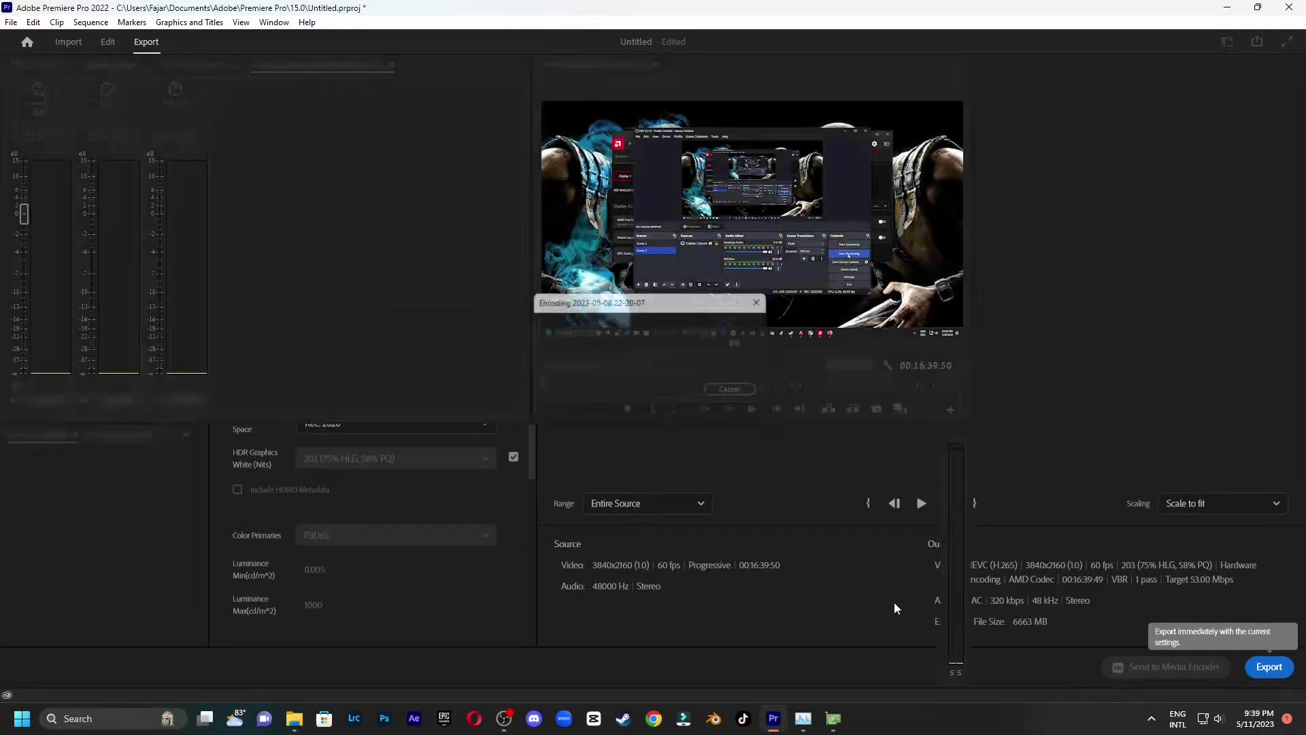